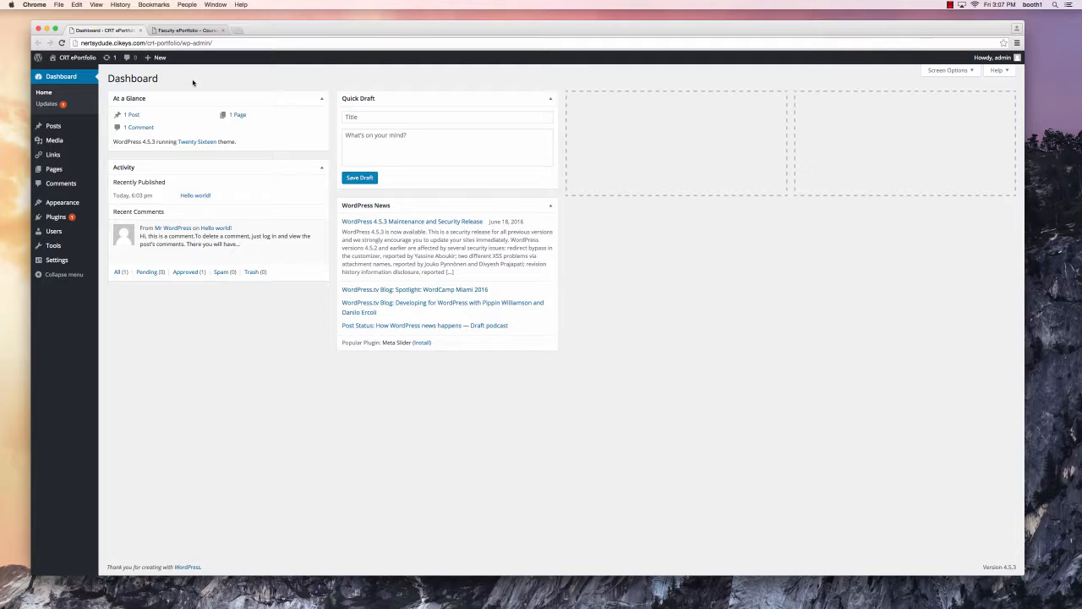
- Switch to the Faculty ePortfolio tab to see the existing portfolio site
{"action": "left_click", "coordinate": [185, 31]}
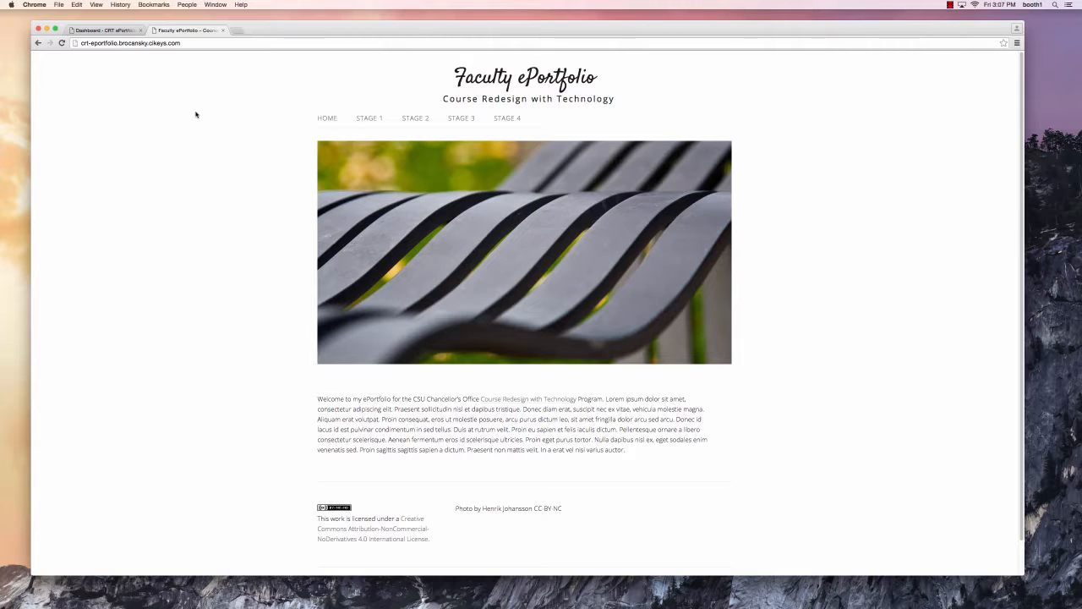
- Download facultyeportfolio.wordpress.2016-06-21.xml from the pasted Dropbox link, then close that Dropbox tab
{"action": "left_click", "coordinate": [240, 33]}
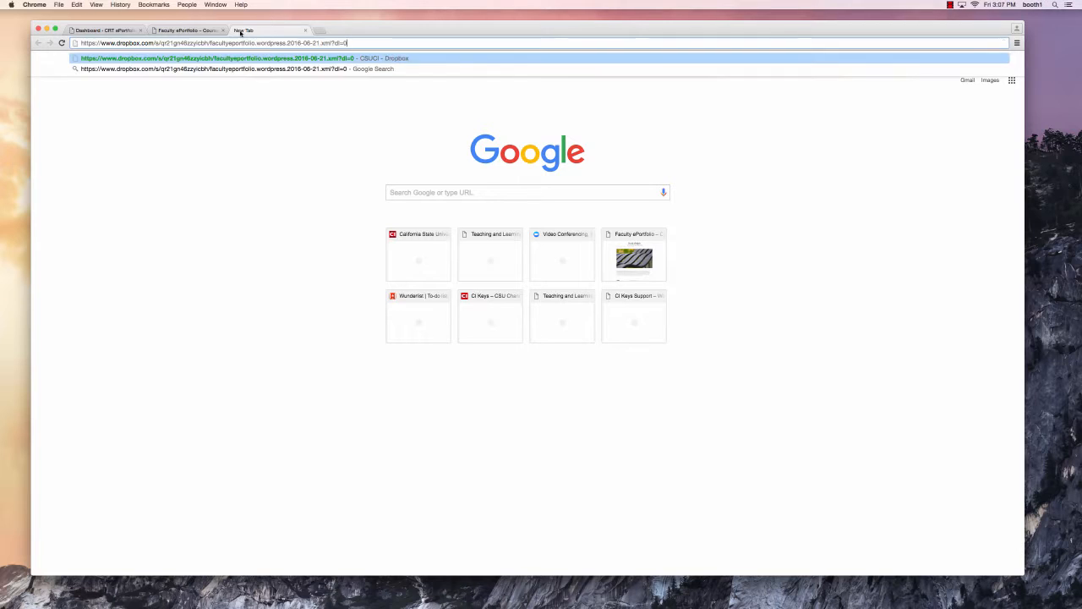
{"action": "key", "text": "Return"}
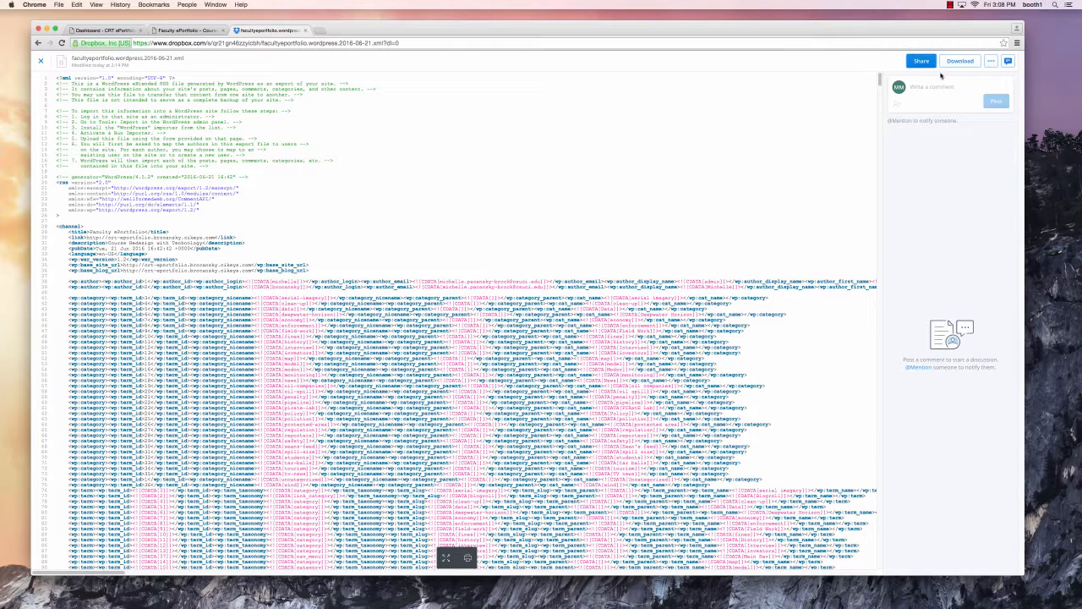
{"action": "left_click", "coordinate": [968, 64]}
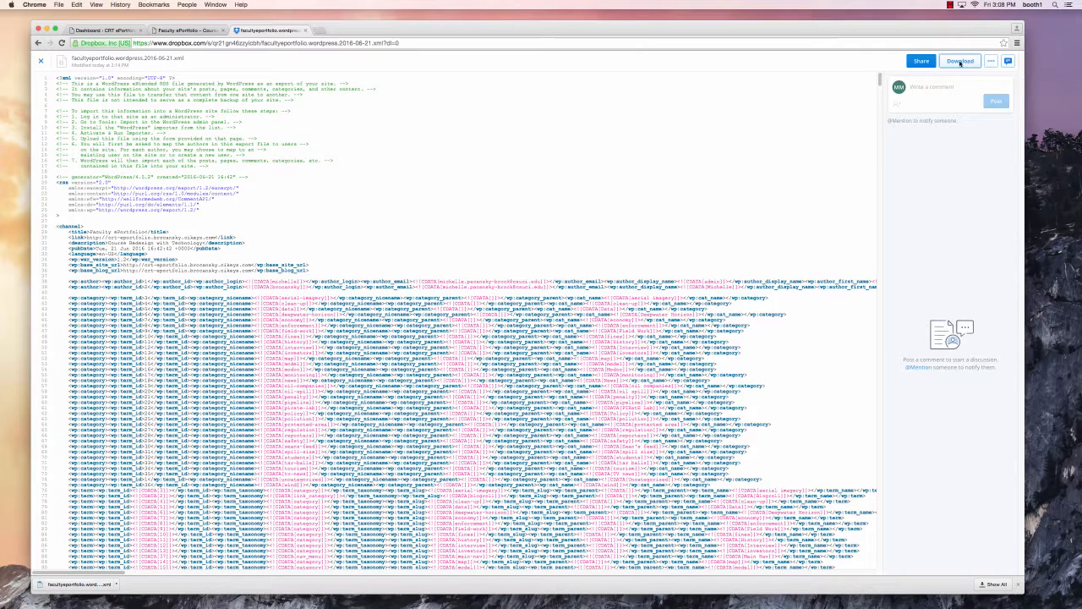
{"action": "left_click", "coordinate": [305, 30]}
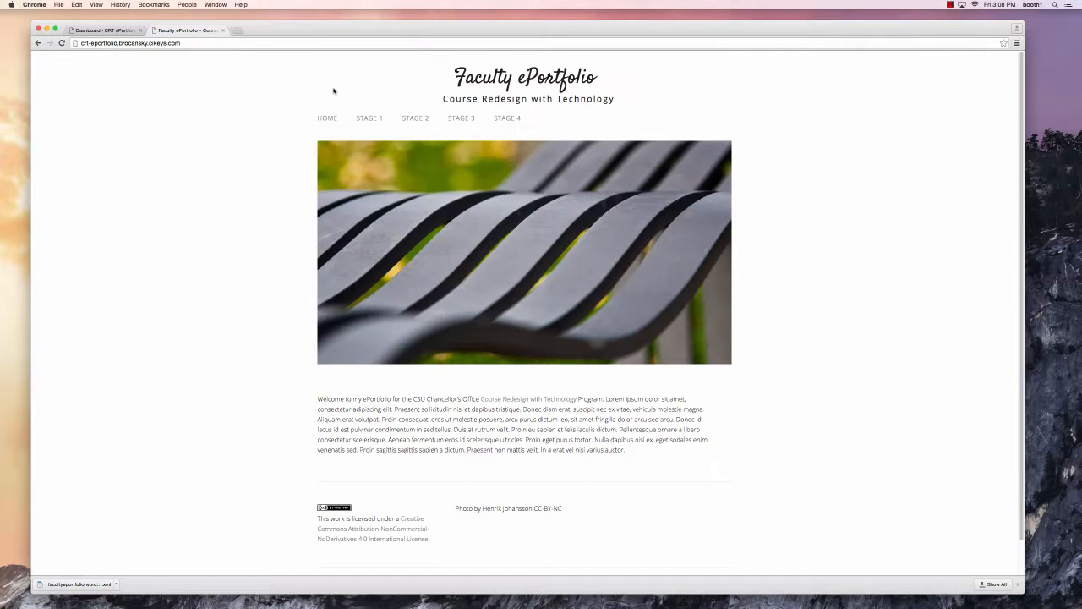
- Select the downloaded facultyeportfolio export XML in the Dashboard's Tools > Import > WordPress importer
{"action": "left_click", "coordinate": [102, 30]}
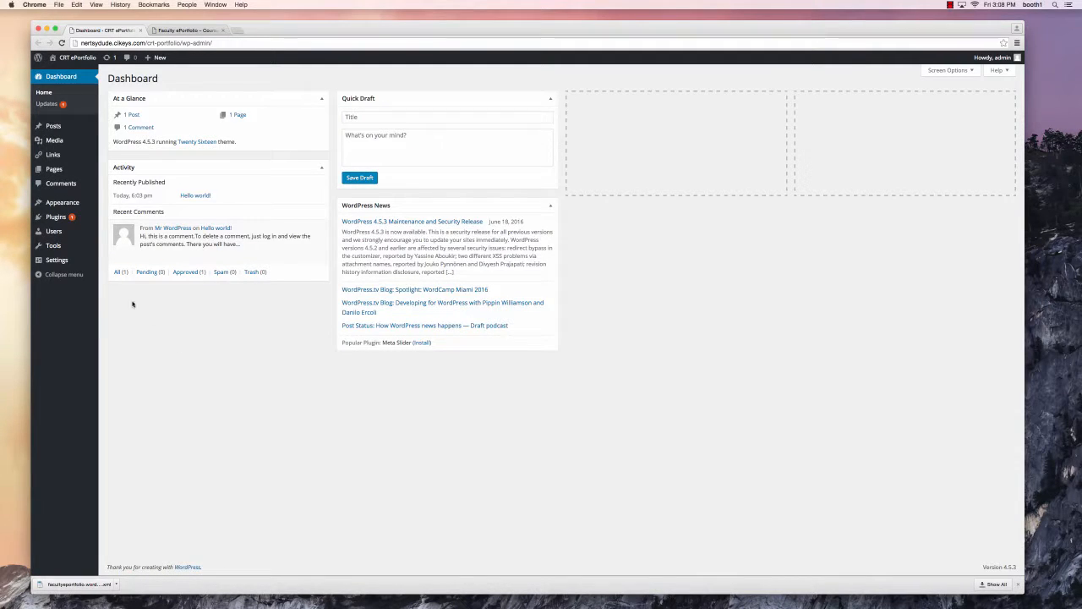
{"action": "mouse_move", "coordinate": [61, 246]}
{"action": "left_click", "coordinate": [115, 260]}
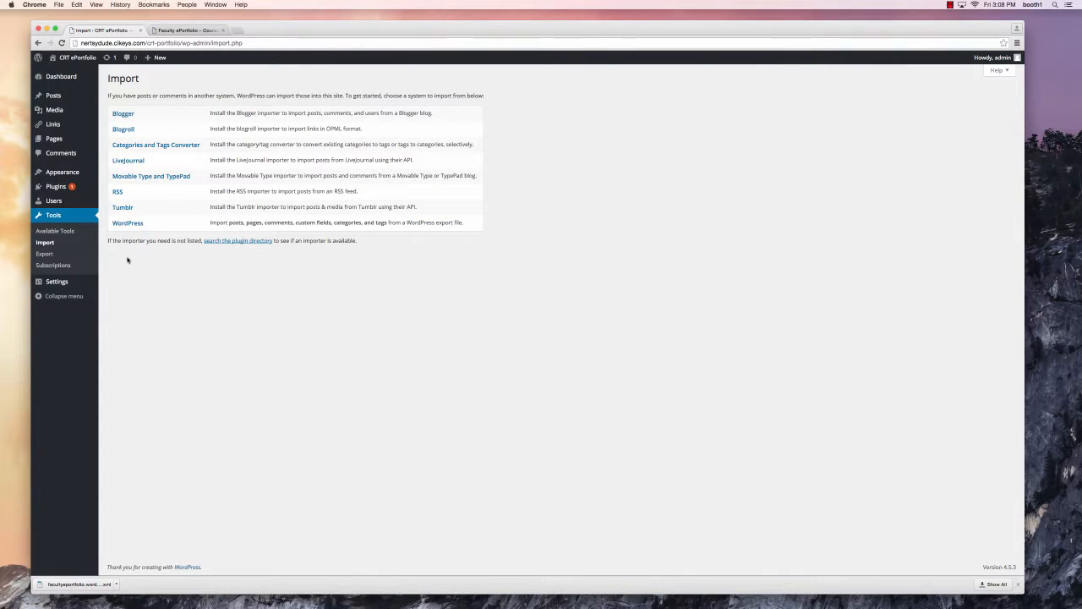
{"action": "left_click", "coordinate": [128, 224]}
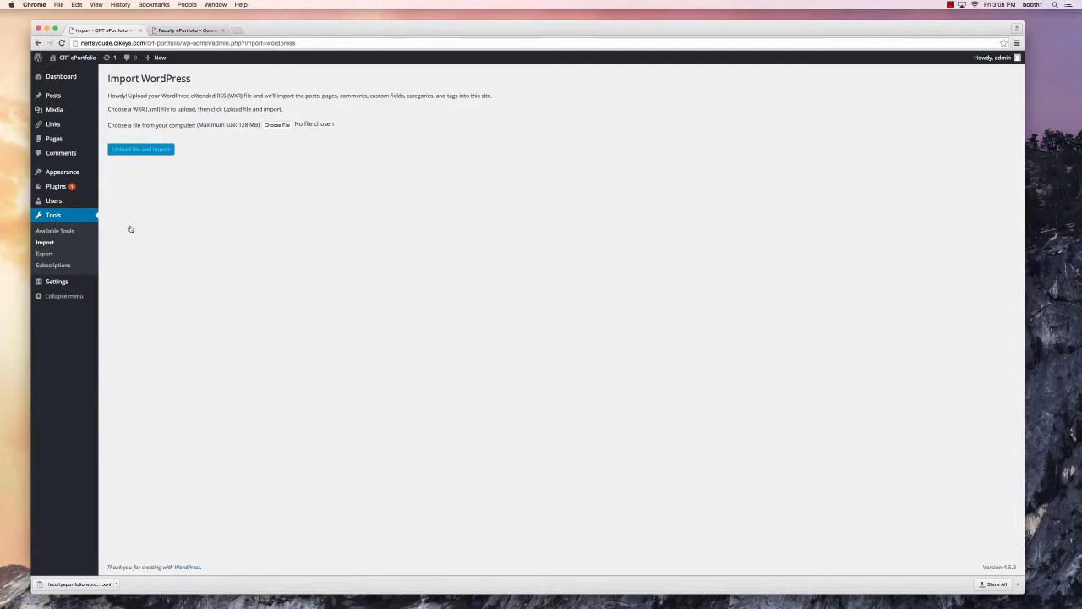
{"action": "left_click", "coordinate": [276, 126]}
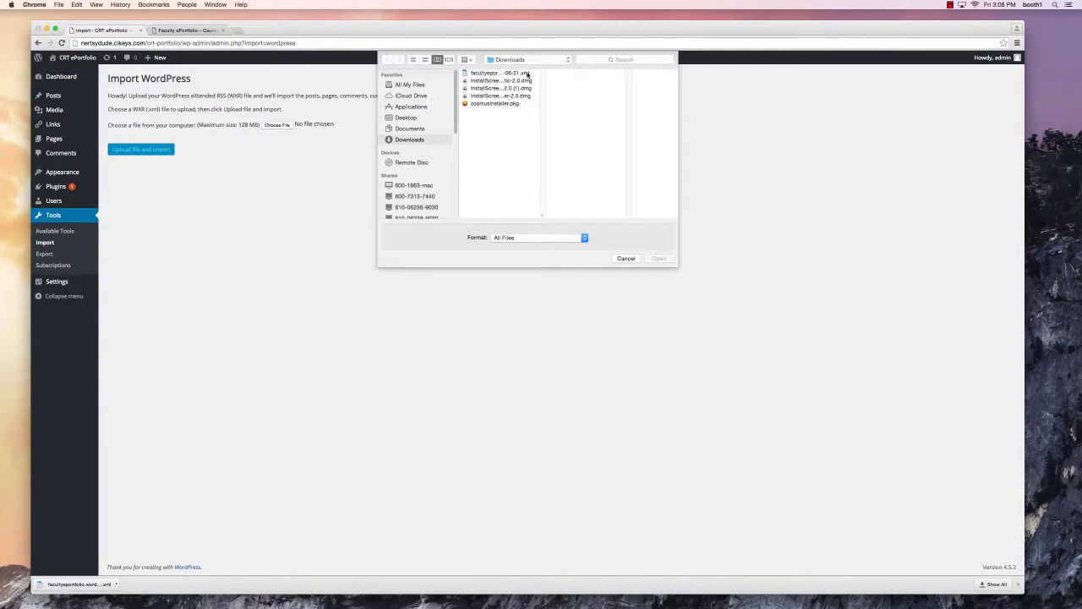
{"action": "left_click", "coordinate": [520, 74]}
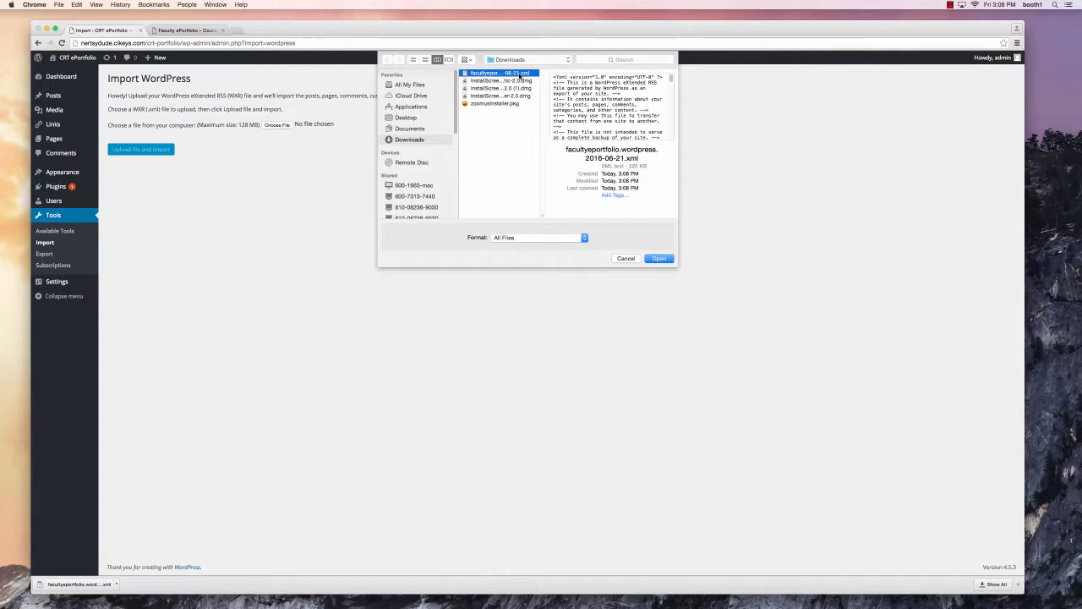
{"action": "left_click", "coordinate": [659, 258]}
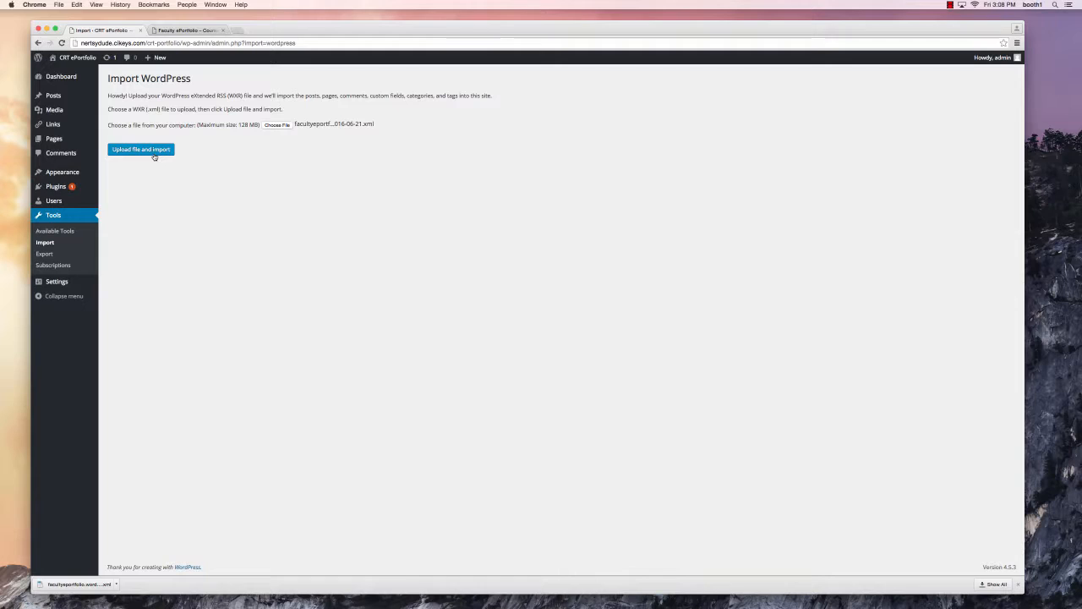
- Upload the export, keep the author mapping, include file attachments, and run the import
{"action": "left_click", "coordinate": [154, 155]}
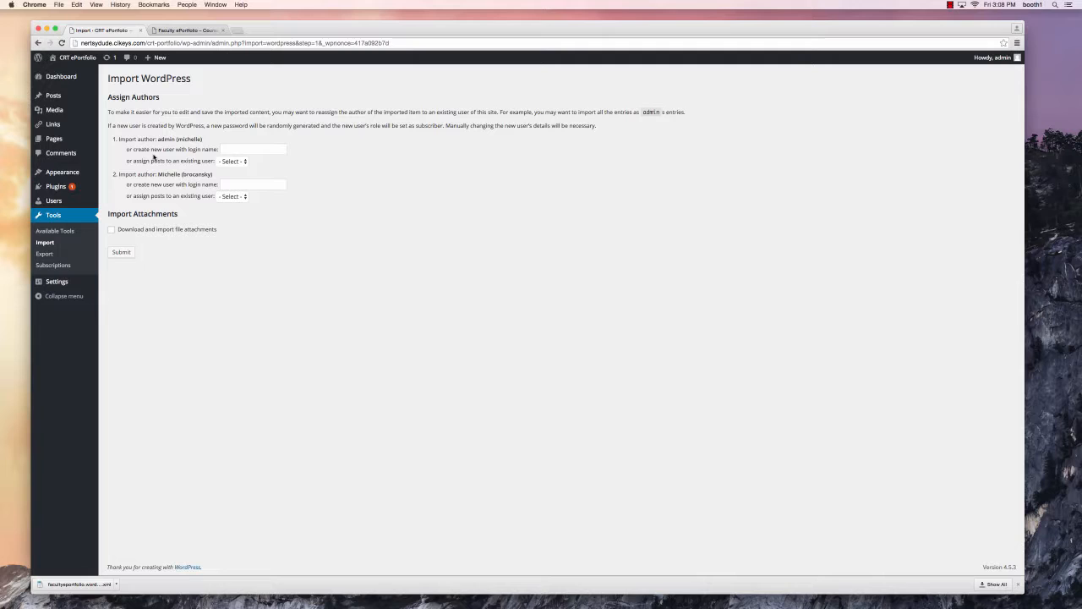
{"action": "left_click", "coordinate": [245, 163]}
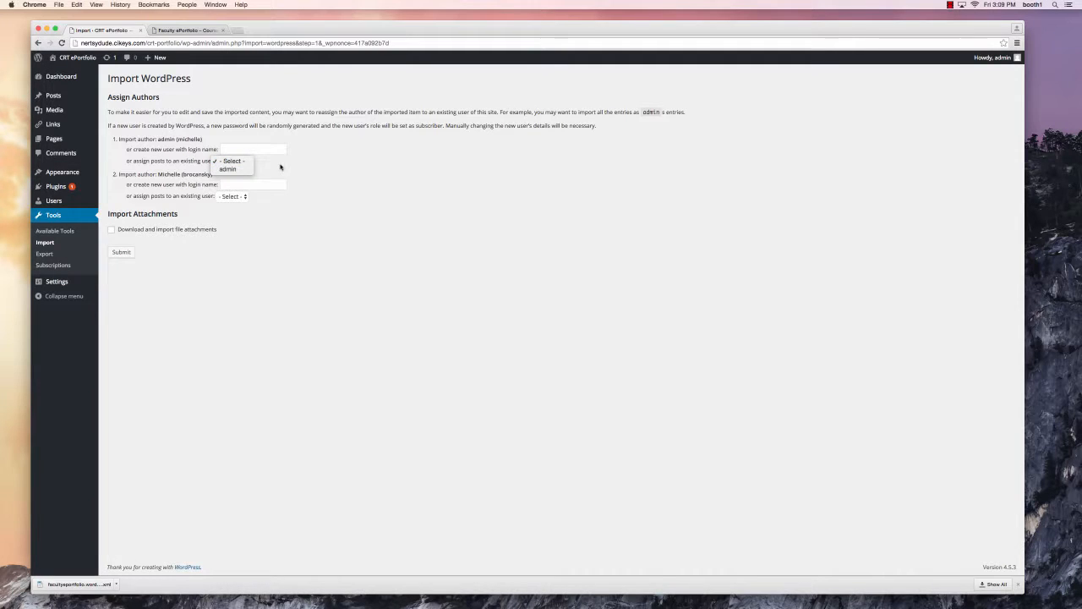
{"action": "left_click", "coordinate": [278, 171]}
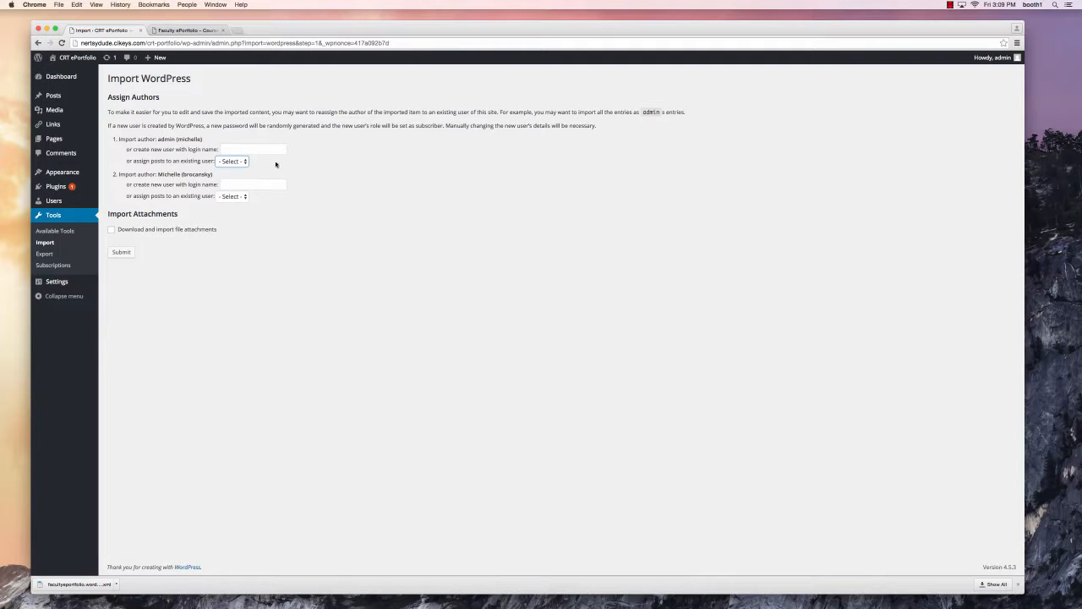
{"action": "left_click", "coordinate": [112, 230]}
{"action": "left_click", "coordinate": [121, 252]}
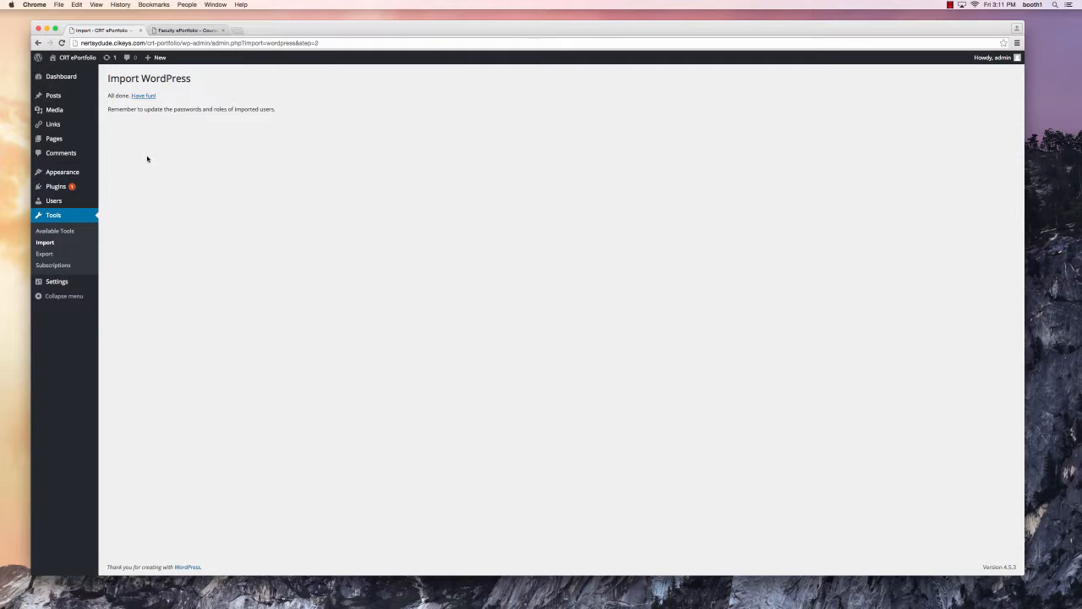
{"action": "left_click", "coordinate": [142, 98]}
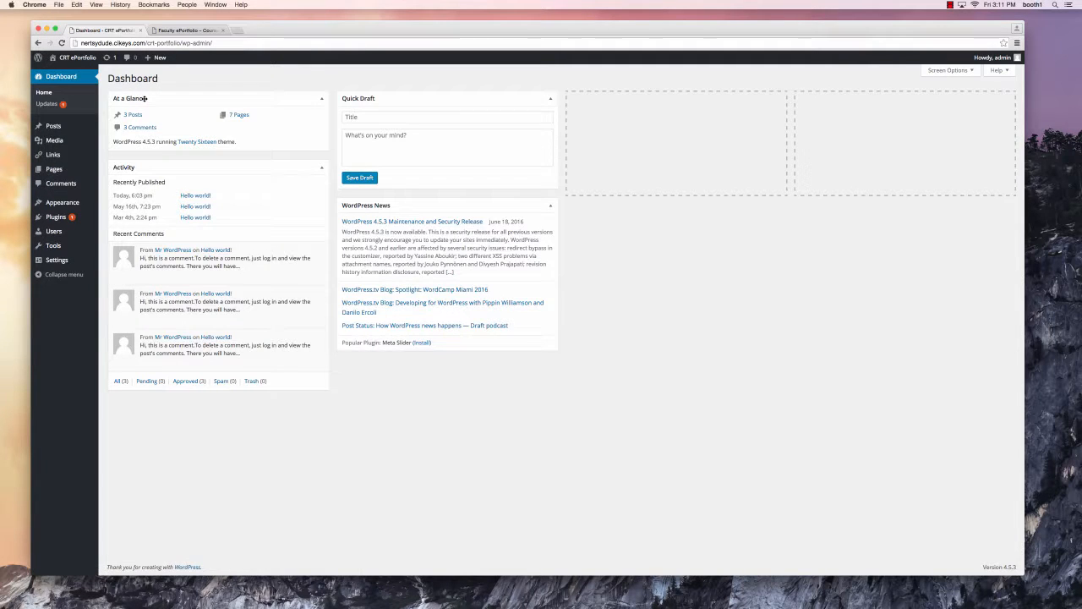
{"action": "left_click", "coordinate": [85, 63], "text": "super"}
{"action": "left_click", "coordinate": [179, 32]}
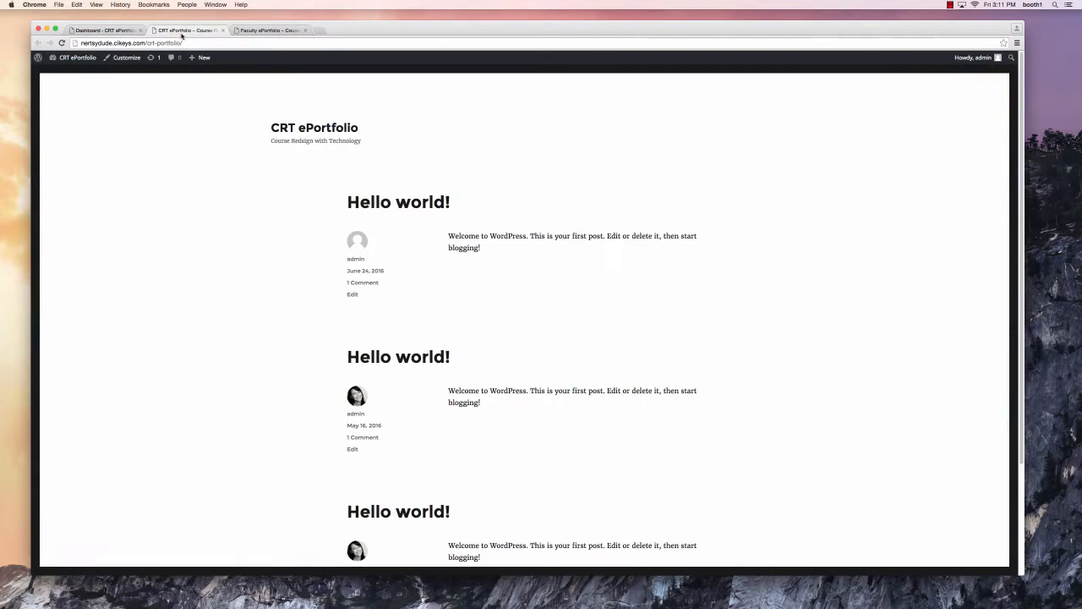
{"action": "left_click", "coordinate": [268, 31]}
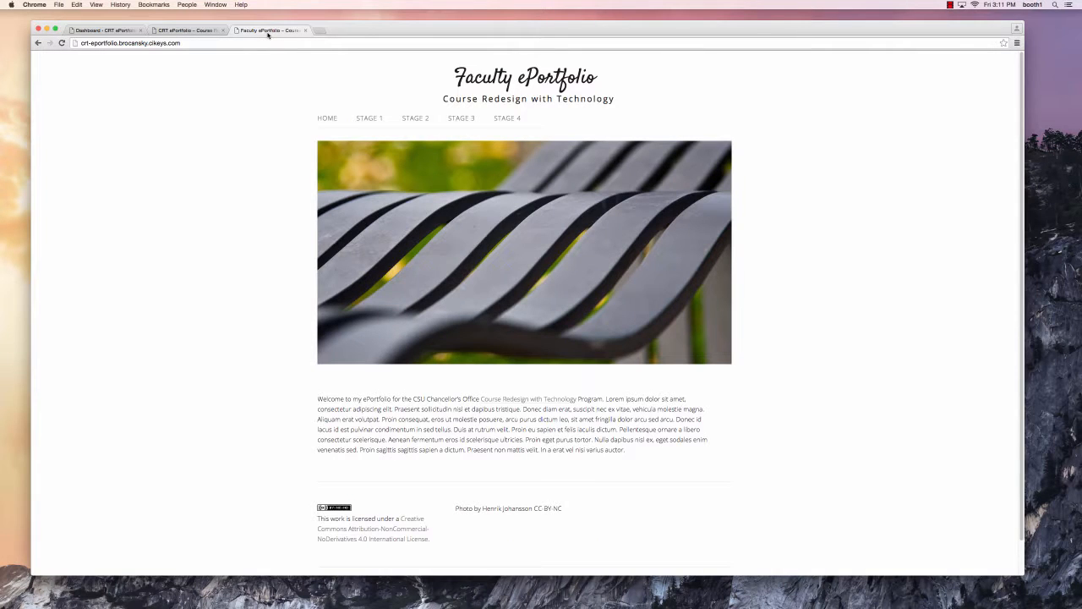
{"action": "left_click", "coordinate": [191, 31]}
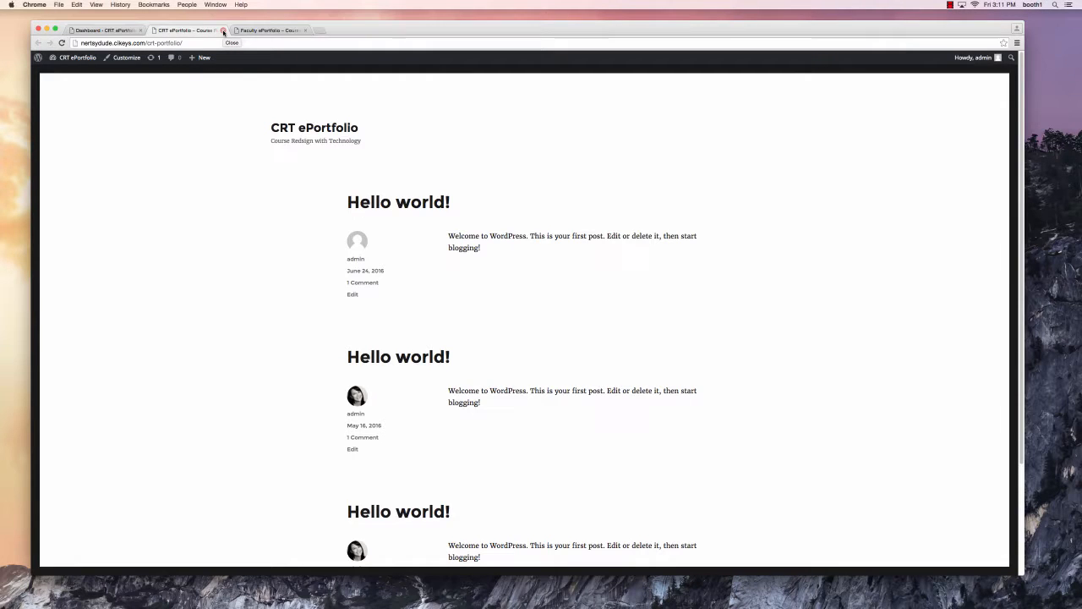
{"action": "left_click", "coordinate": [224, 31]}
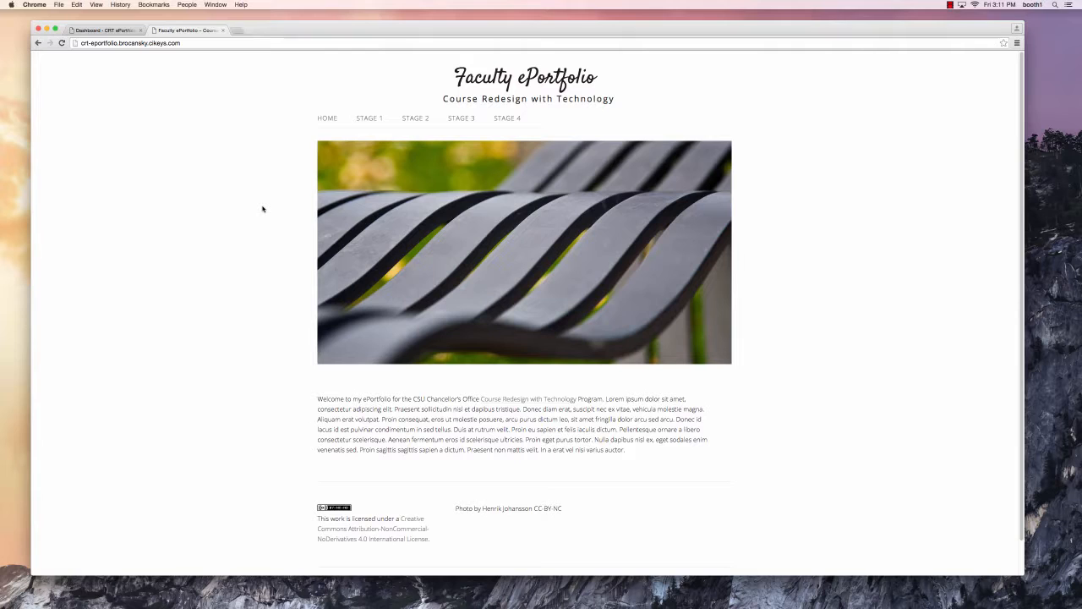
{"action": "scroll", "coordinate": [262, 209], "scroll_direction": "down", "scroll_amount": 1}
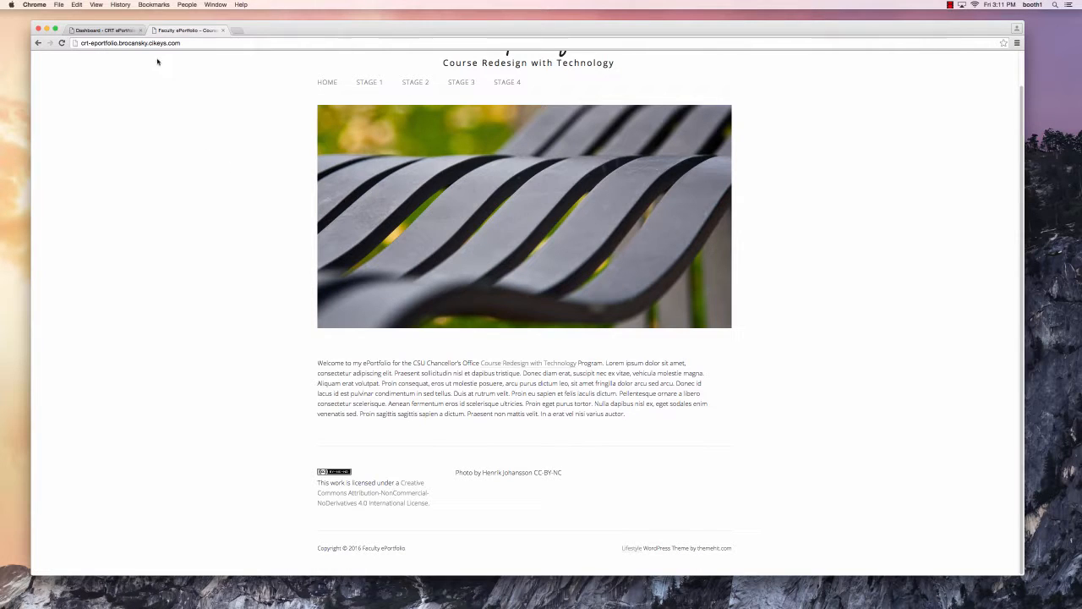
{"action": "left_click", "coordinate": [106, 30]}
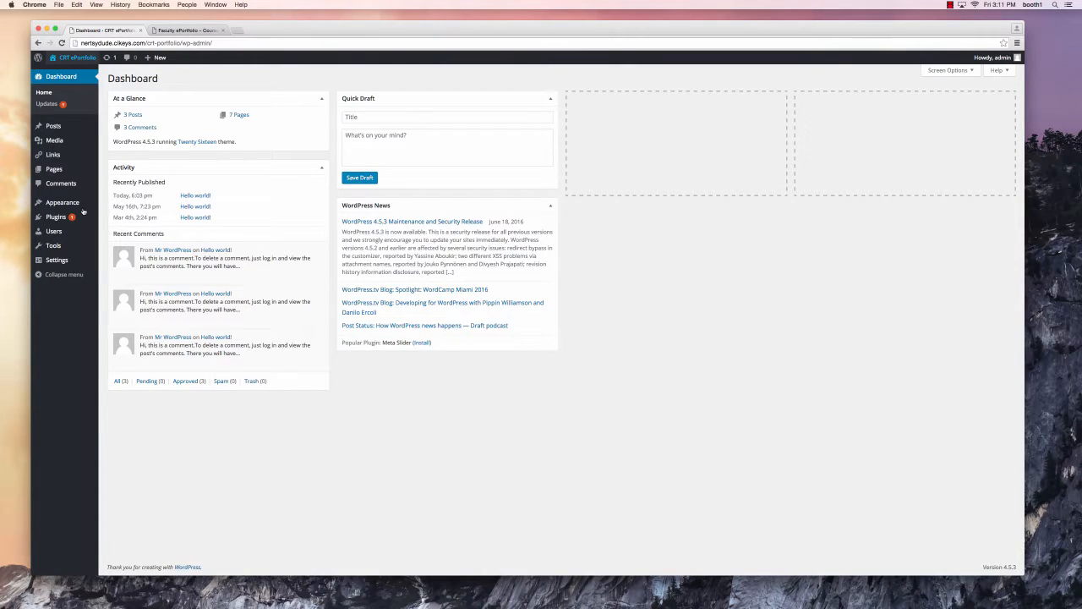
- Search the theme directory for 'lifes', install the Lifestyle theme, and activate it
{"action": "mouse_move", "coordinate": [78, 207]}
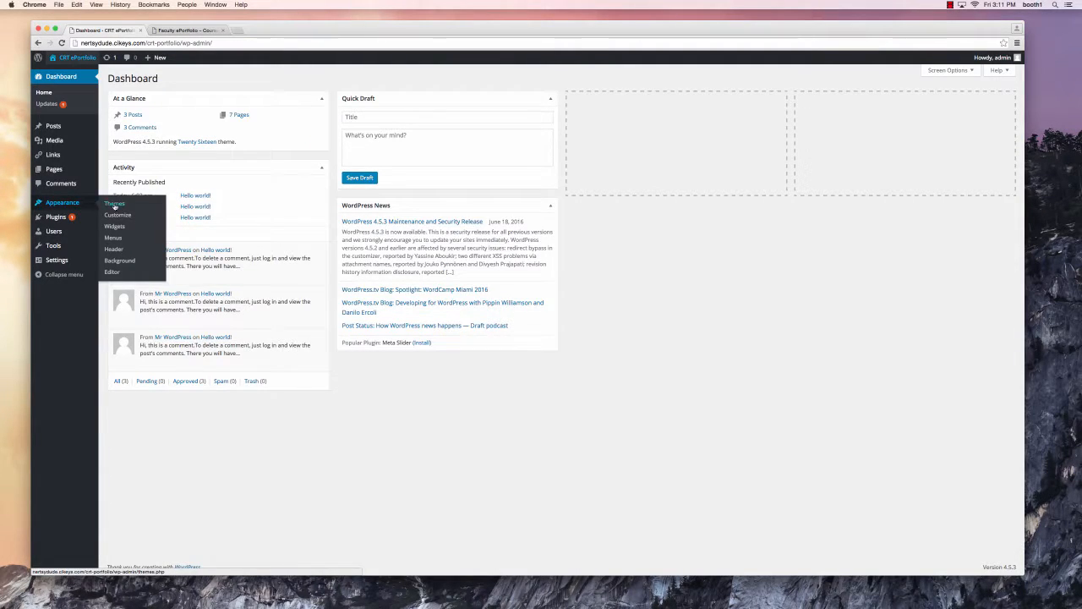
{"action": "left_click", "coordinate": [110, 207]}
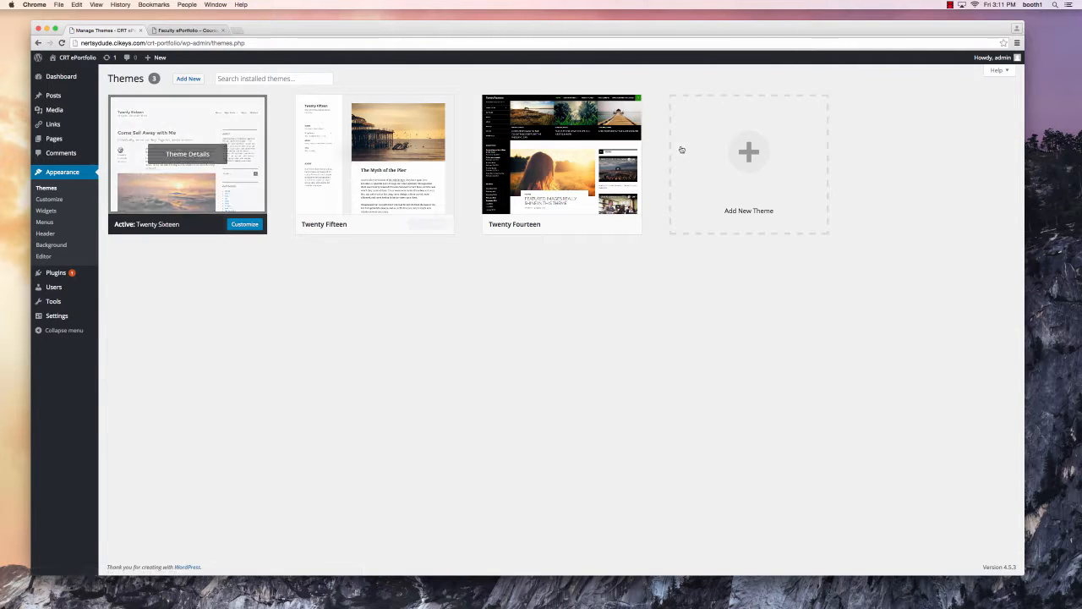
{"action": "left_click", "coordinate": [724, 149]}
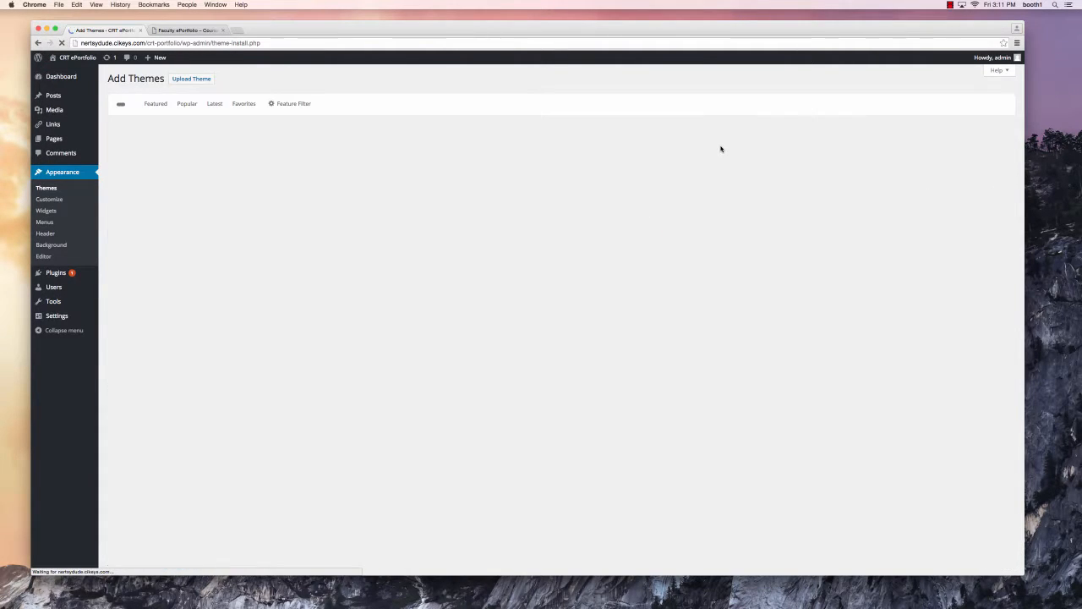
{"action": "left_click", "coordinate": [925, 105]}
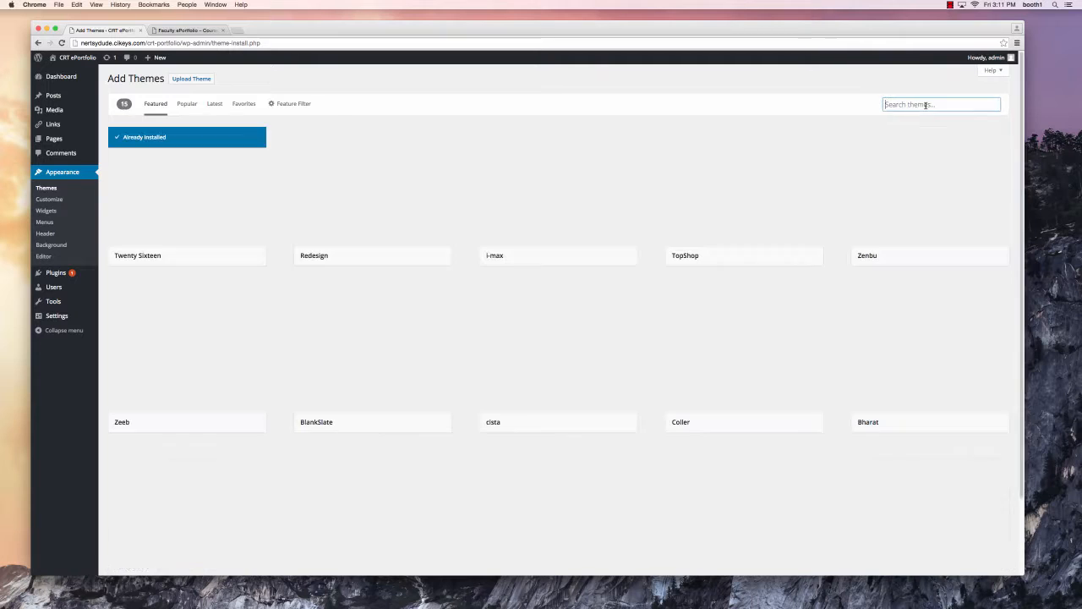
{"action": "type", "text": "lifestyle"}
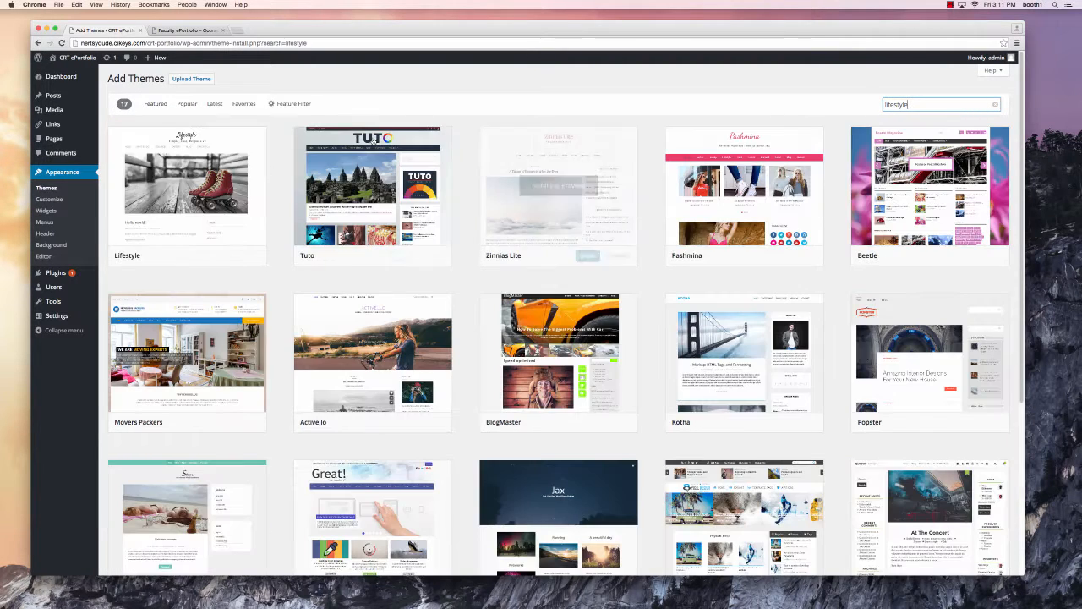
{"action": "mouse_move", "coordinate": [132, 209]}
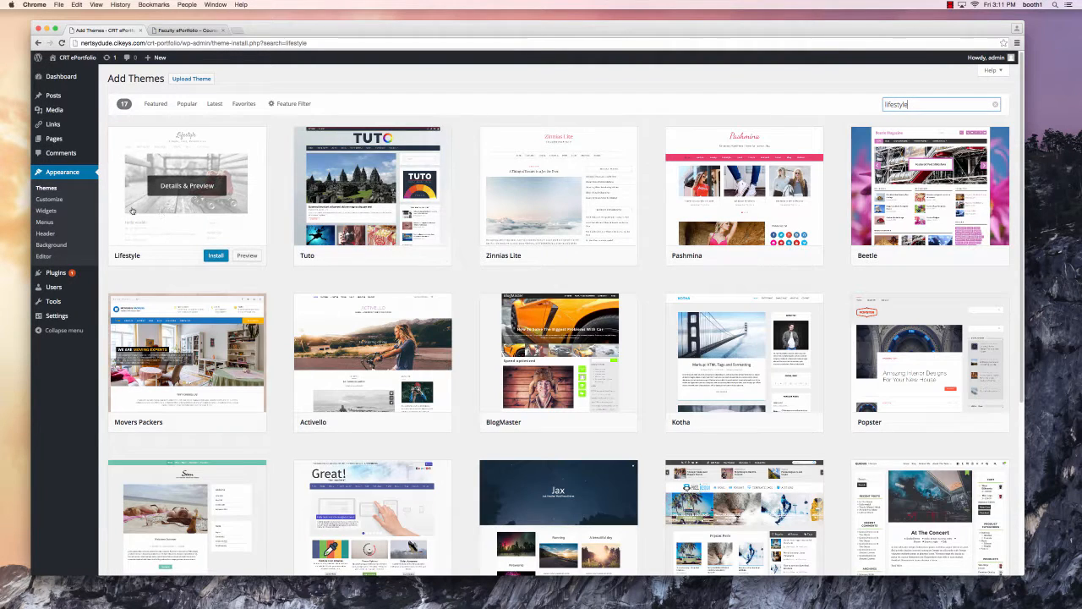
{"action": "left_click", "coordinate": [218, 257]}
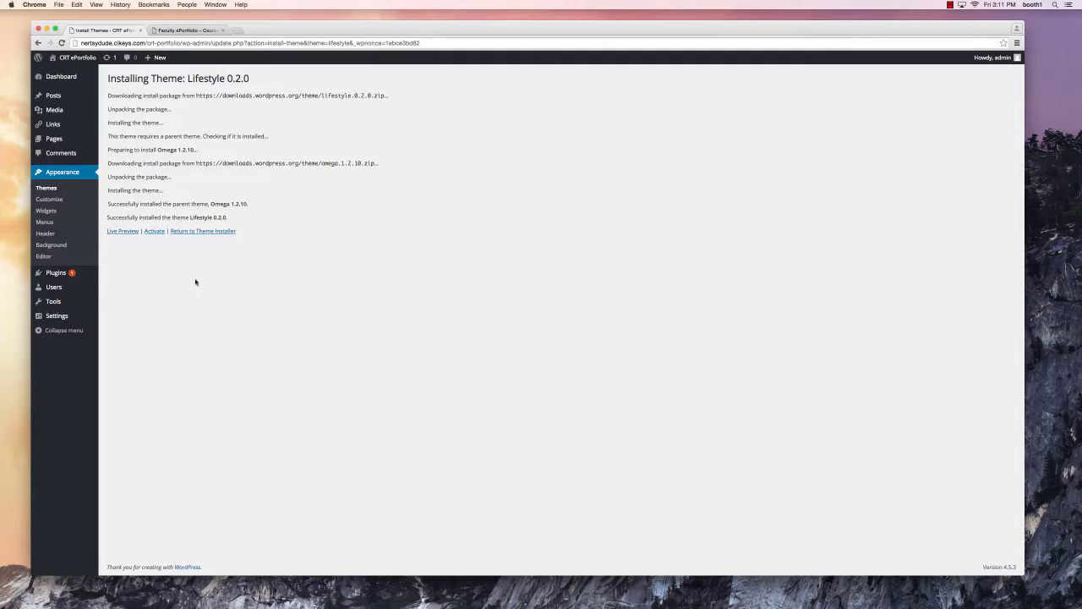
{"action": "left_click", "coordinate": [155, 231]}
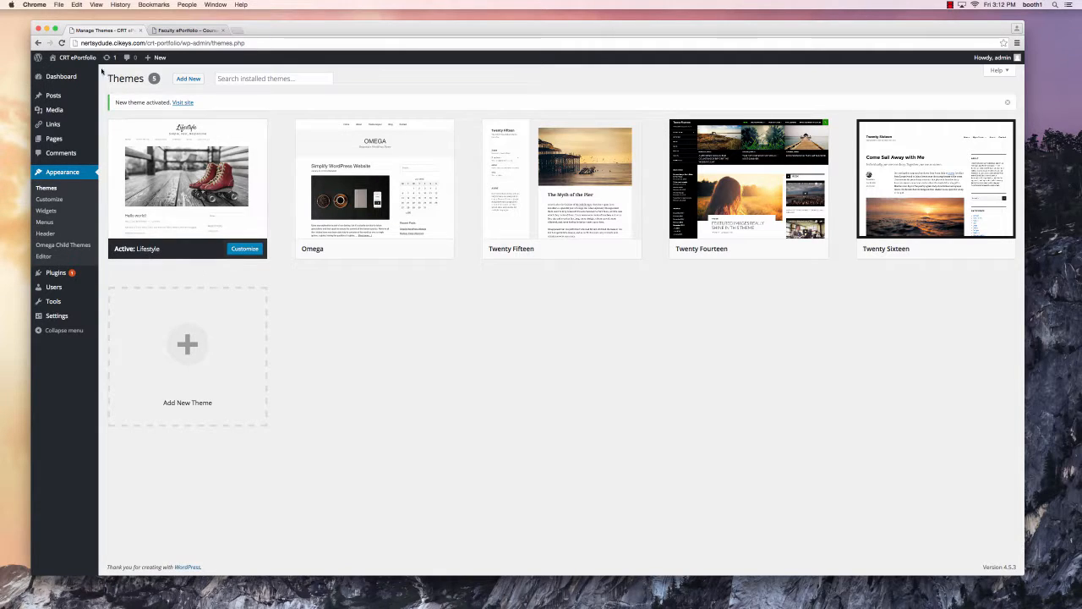
{"action": "left_click", "coordinate": [78, 60], "text": "super"}
{"action": "left_click", "coordinate": [179, 31]}
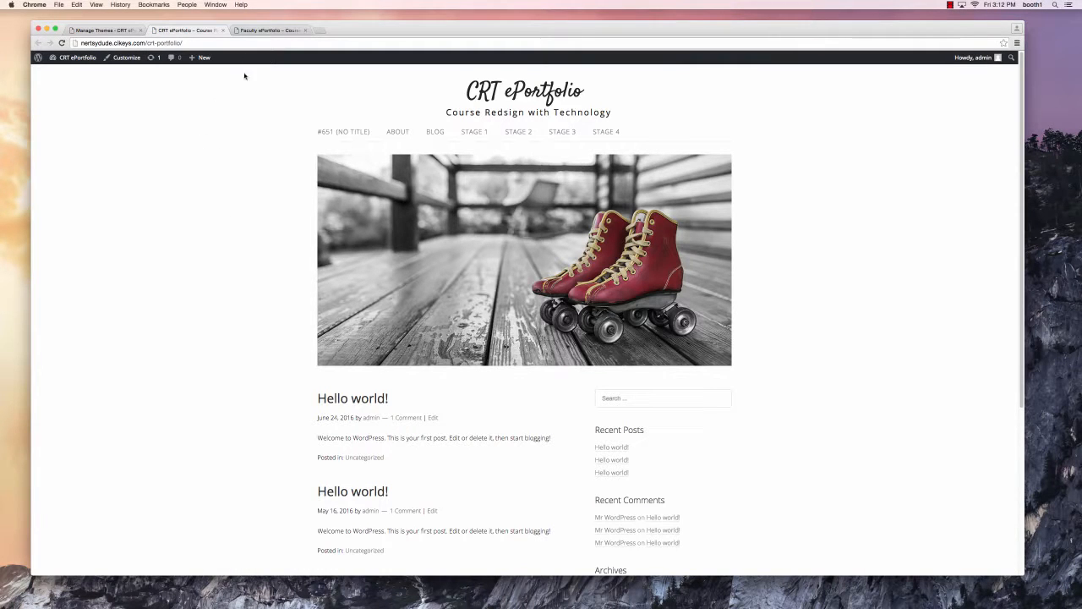
{"action": "left_click", "coordinate": [268, 32]}
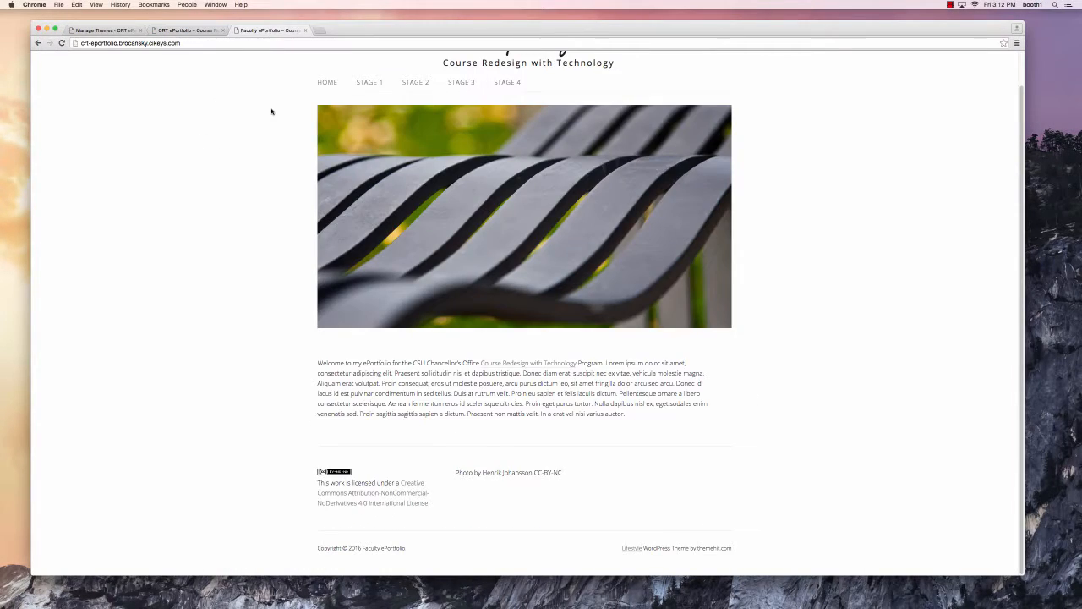
{"action": "scroll", "coordinate": [271, 112], "scroll_direction": "up", "scroll_amount": 2}
{"action": "scroll", "coordinate": [271, 112], "scroll_direction": "up", "scroll_amount": 1}
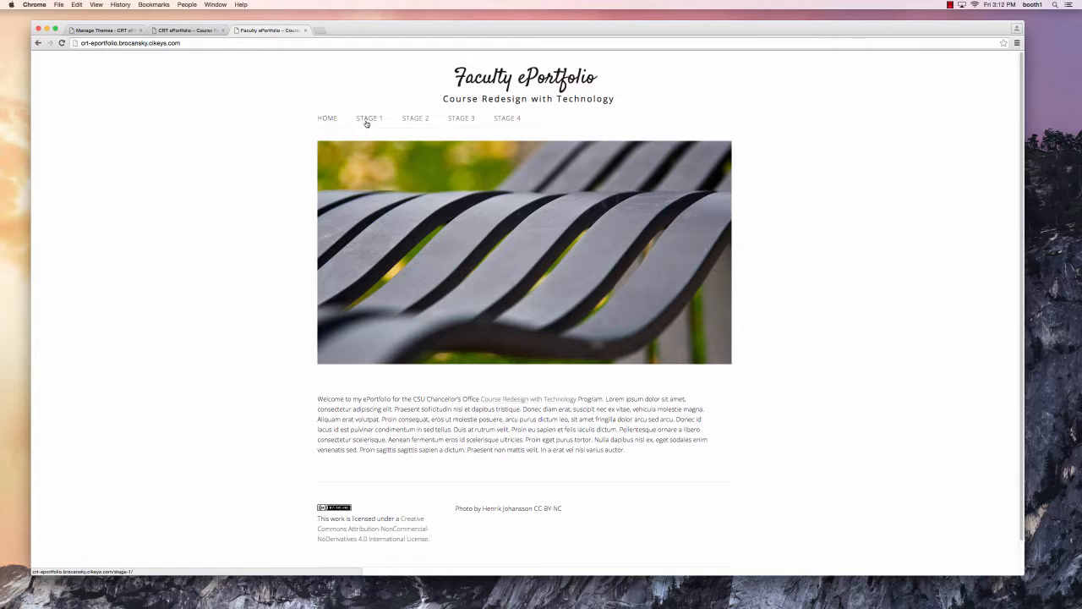
{"action": "left_click", "coordinate": [190, 32]}
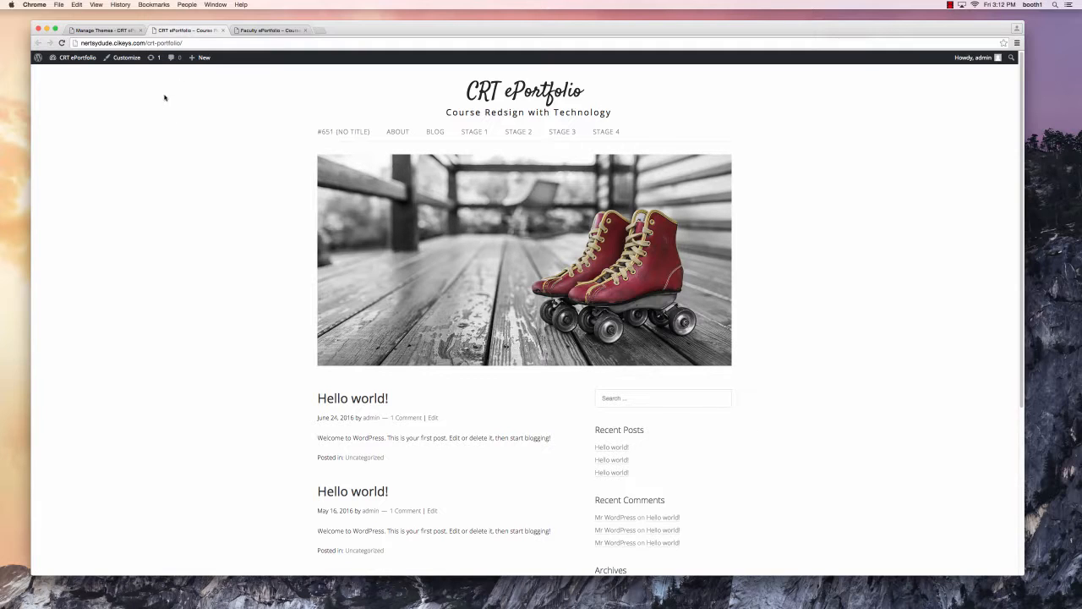
{"action": "left_click", "coordinate": [223, 31]}
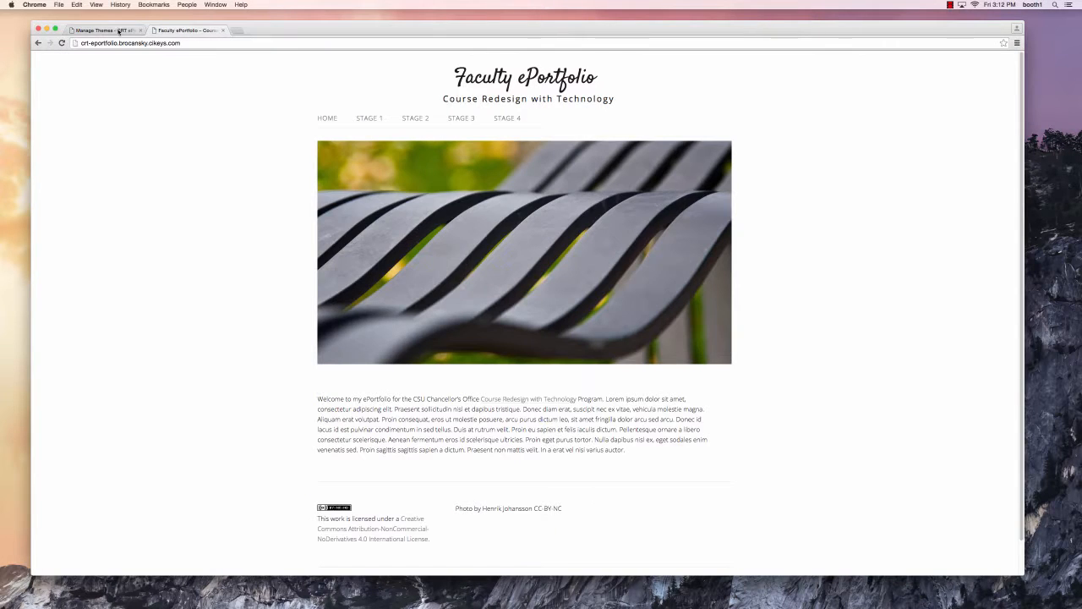
{"action": "left_click", "coordinate": [118, 30]}
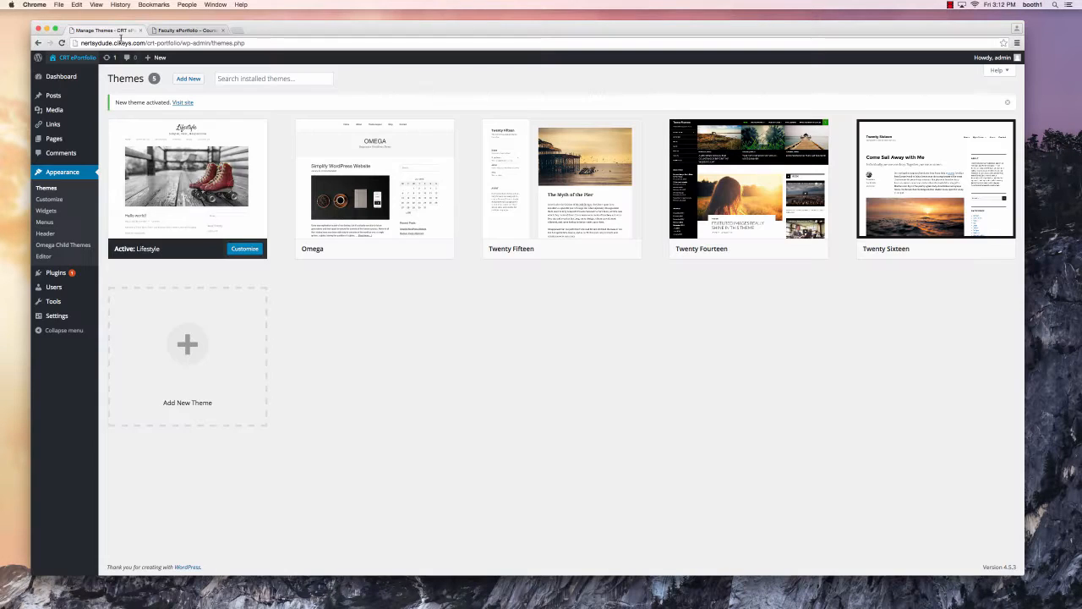
- In the Customizer, assign the Main Nav menu to the Primary location
{"action": "left_click", "coordinate": [241, 252]}
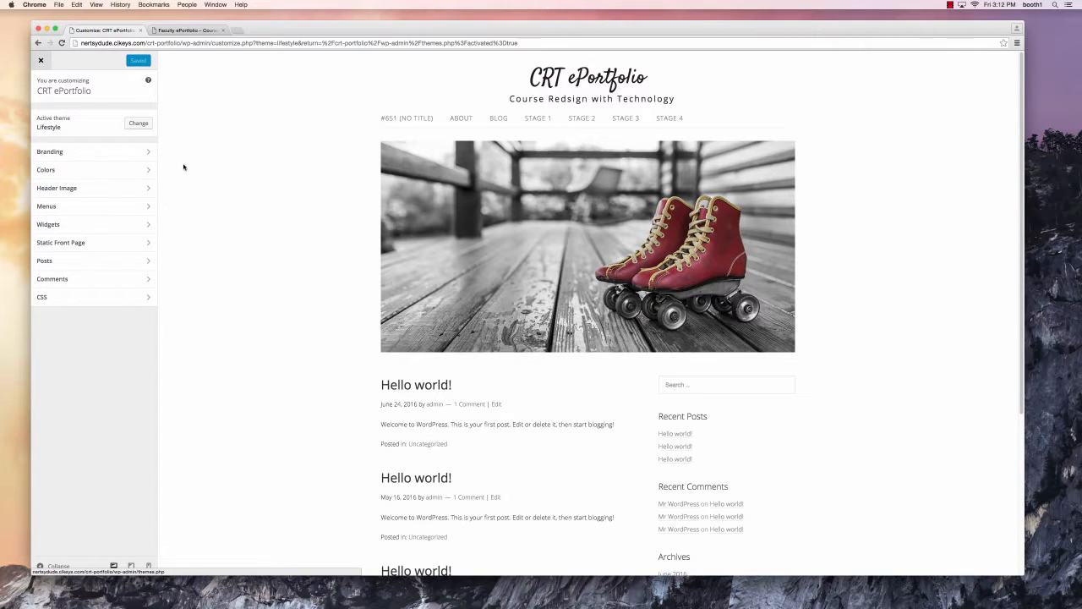
{"action": "left_click", "coordinate": [97, 207]}
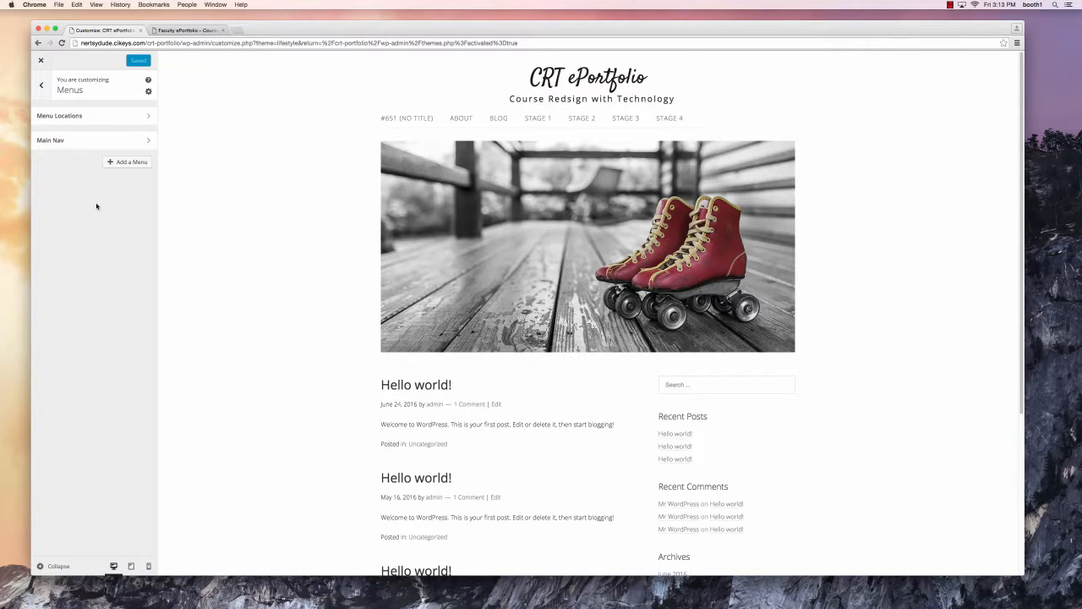
{"action": "left_click", "coordinate": [83, 144]}
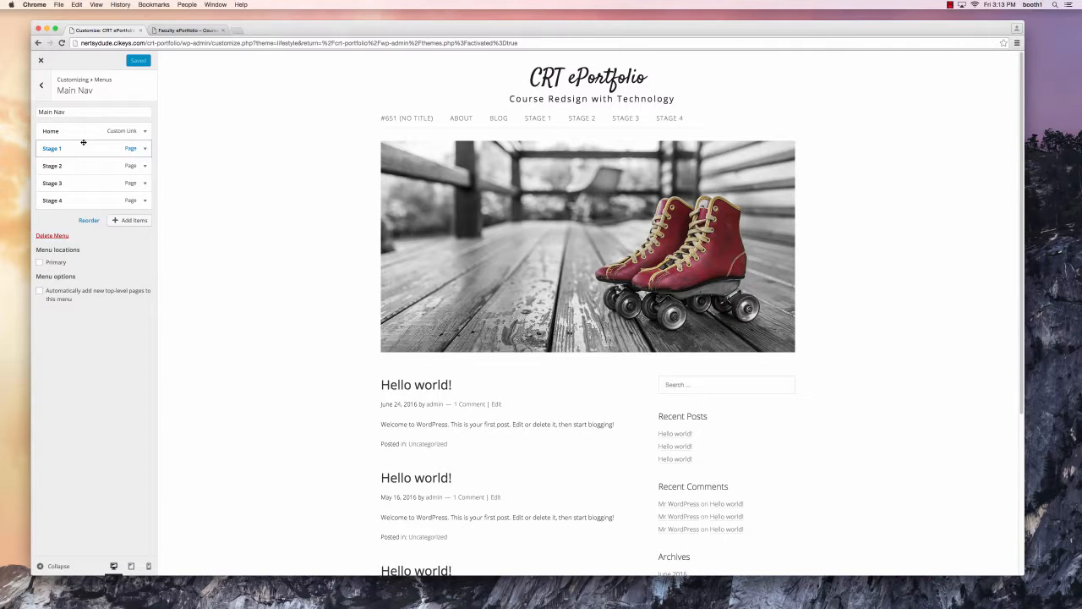
{"action": "left_click", "coordinate": [57, 264]}
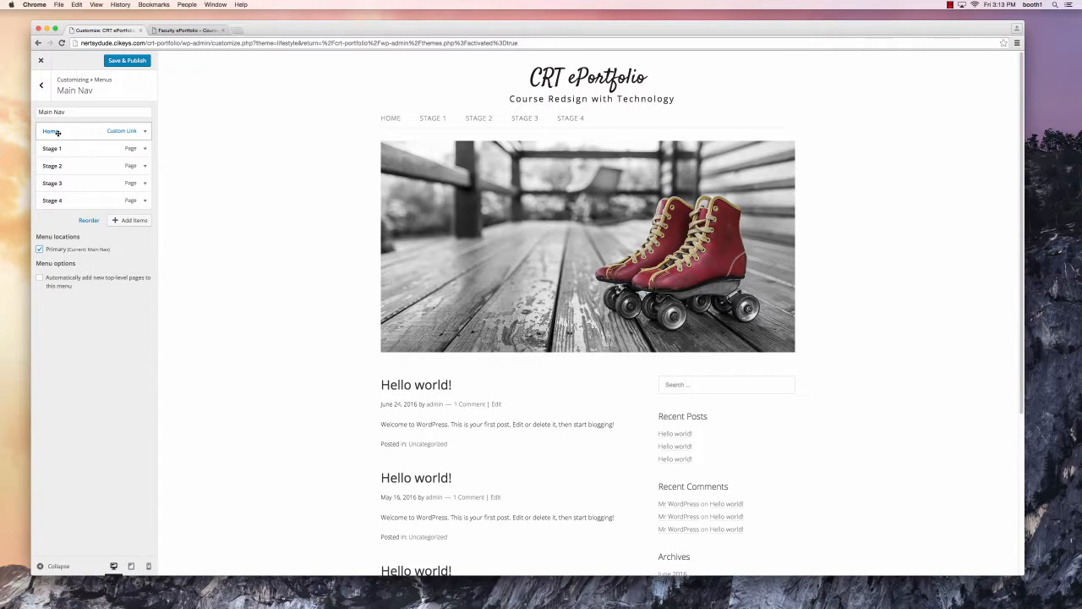
- Remove the Home custom link from Main Nav
{"action": "left_click", "coordinate": [145, 132]}
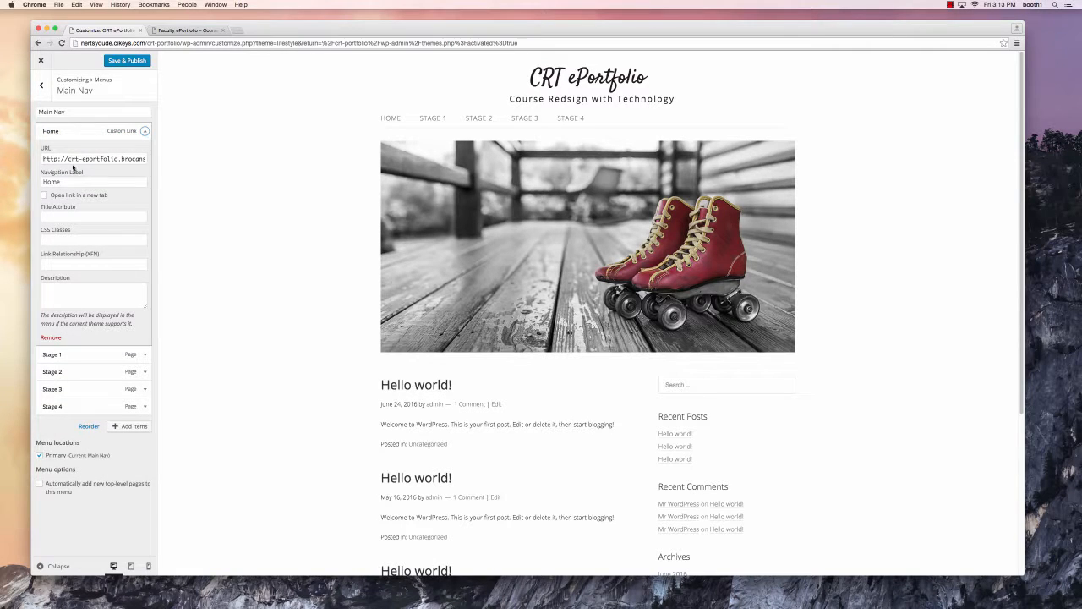
{"action": "left_click_drag", "start_coordinate": [68, 159], "coordinate": [150, 158]}
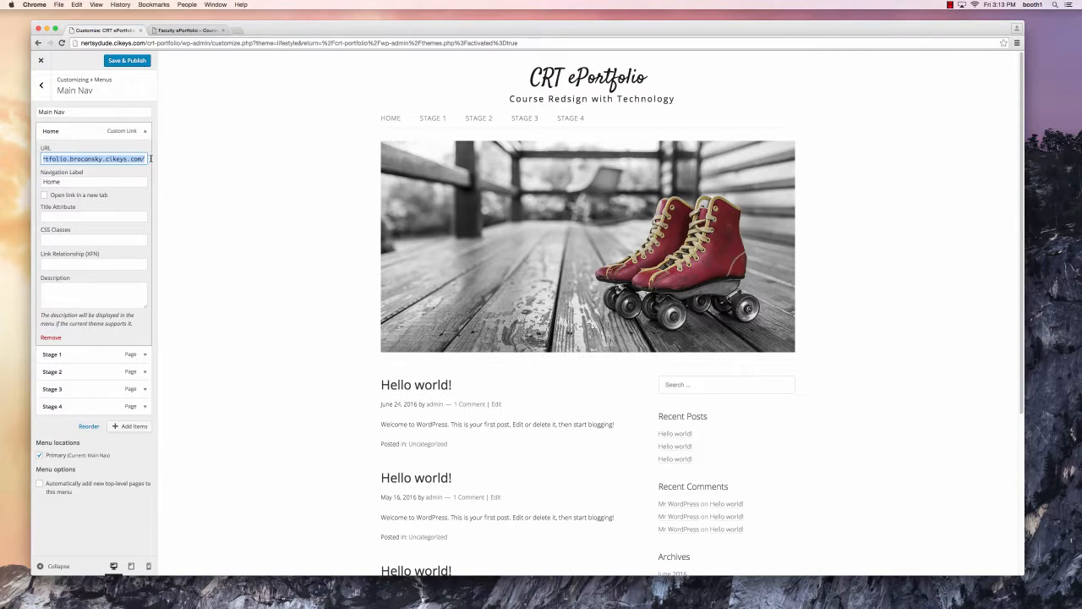
{"action": "left_click", "coordinate": [133, 158]}
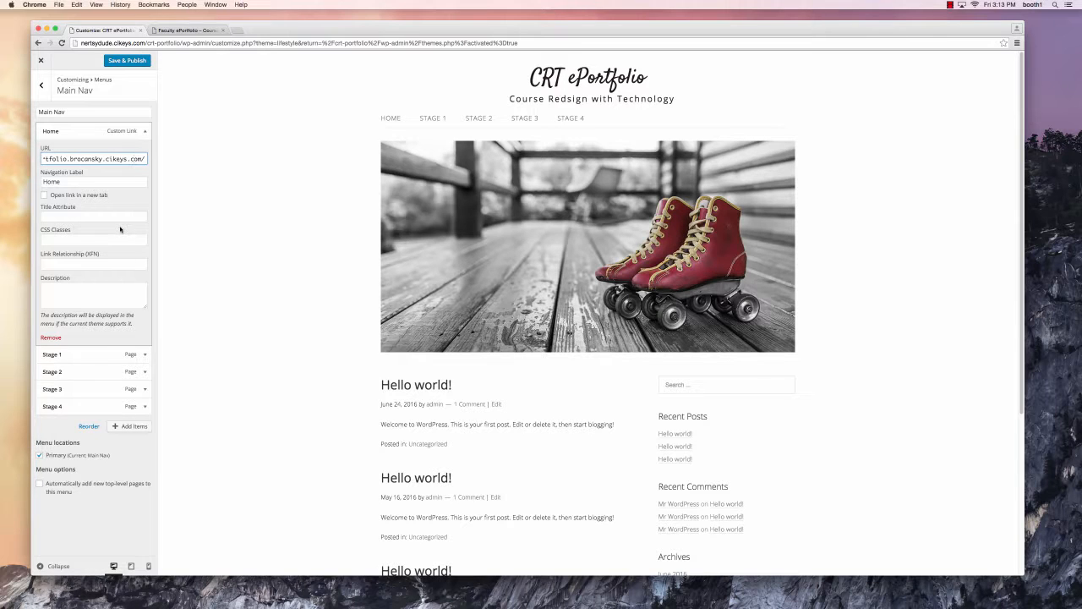
{"action": "left_click", "coordinate": [58, 338]}
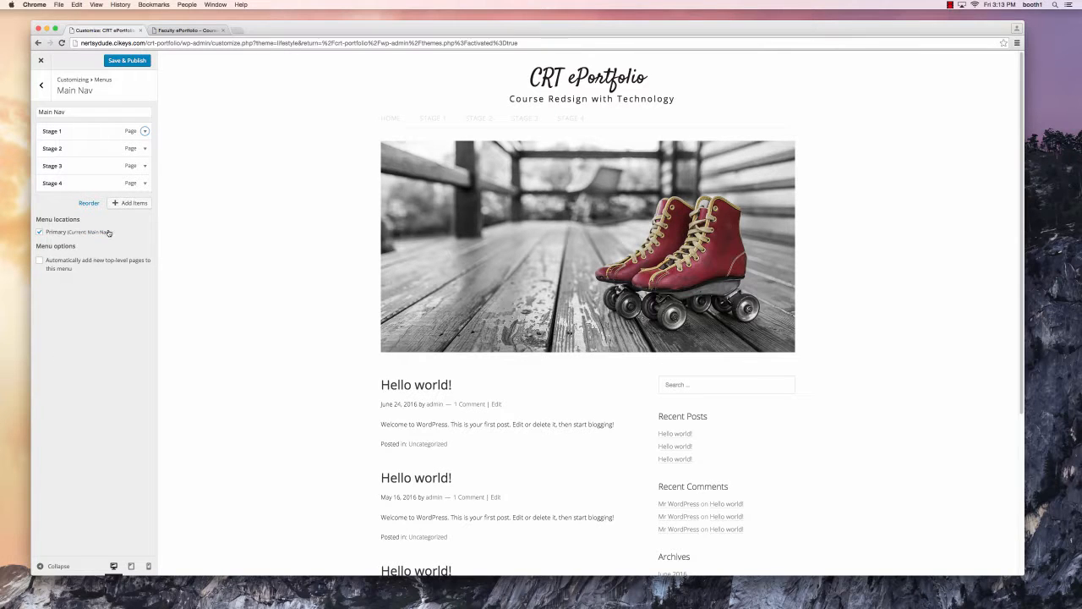
- Add page #651 (no title) at the top of Main Nav, labelled 'Home'
{"action": "left_click", "coordinate": [131, 204]}
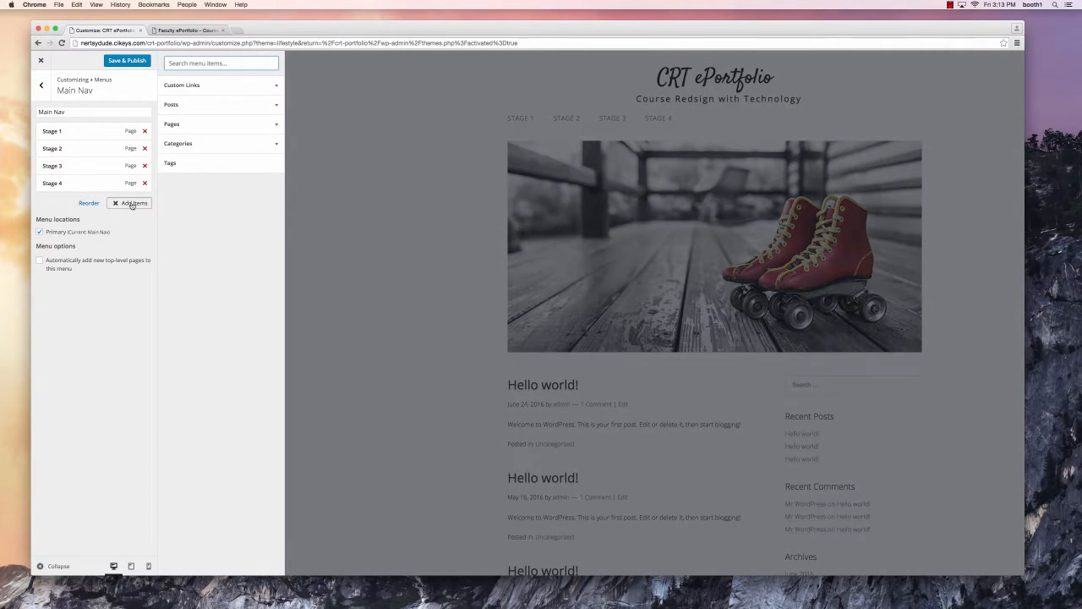
{"action": "left_click", "coordinate": [209, 124]}
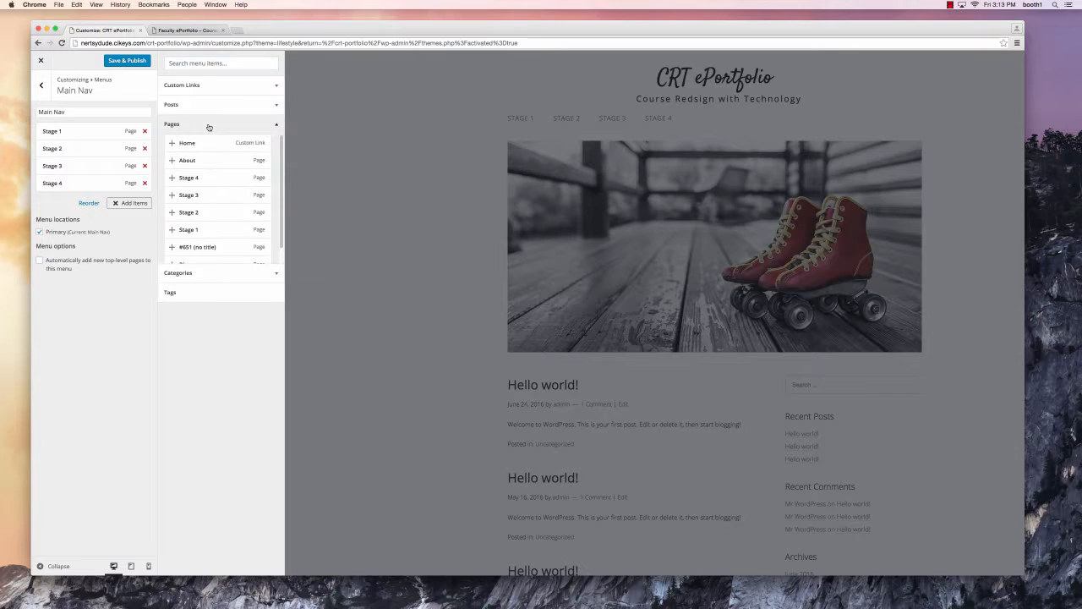
{"action": "left_click", "coordinate": [206, 247]}
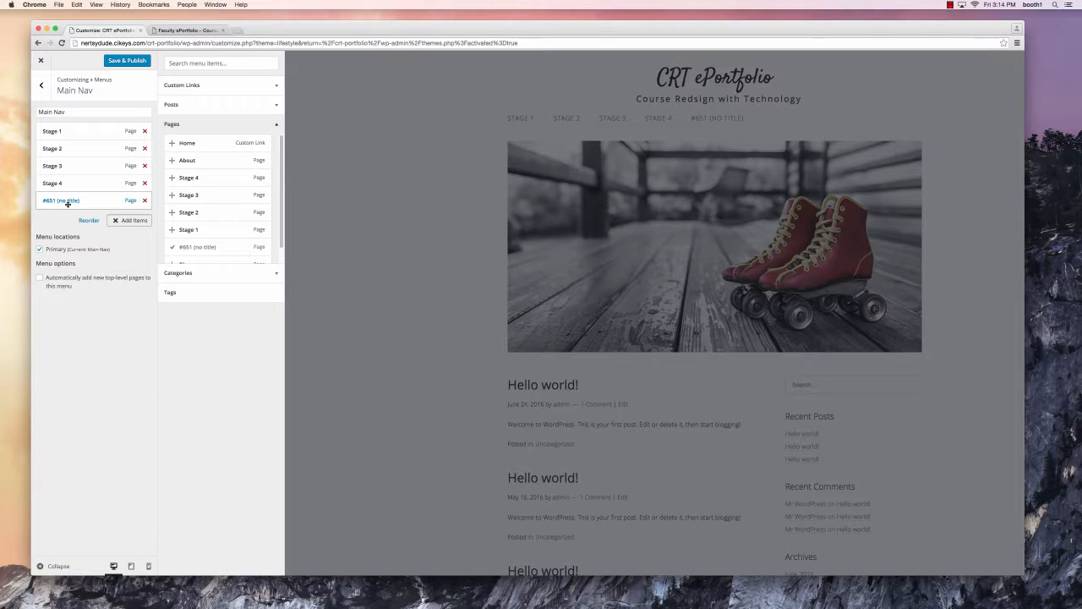
{"action": "left_click_drag", "start_coordinate": [68, 204], "coordinate": [36, 157]}
{"action": "left_click", "coordinate": [63, 131]}
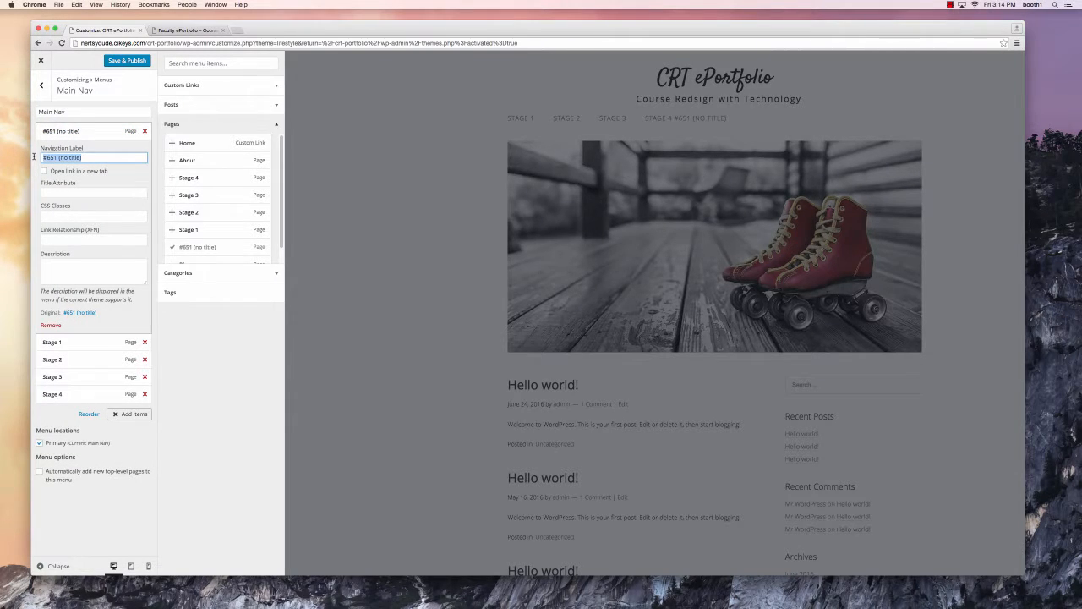
{"action": "type", "text": "Home"}
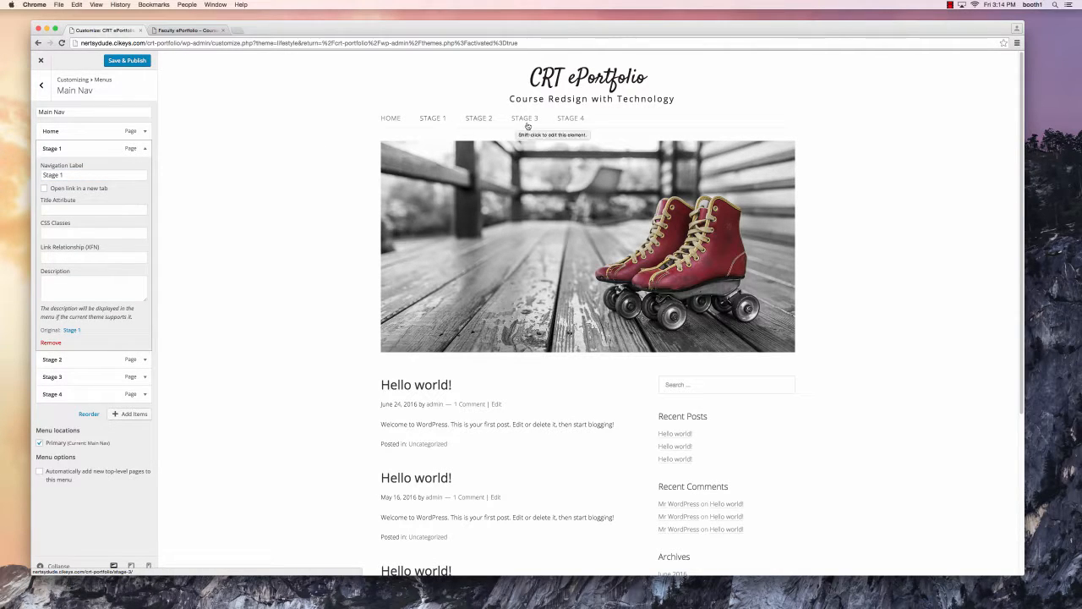
{"action": "left_click", "coordinate": [391, 123]}
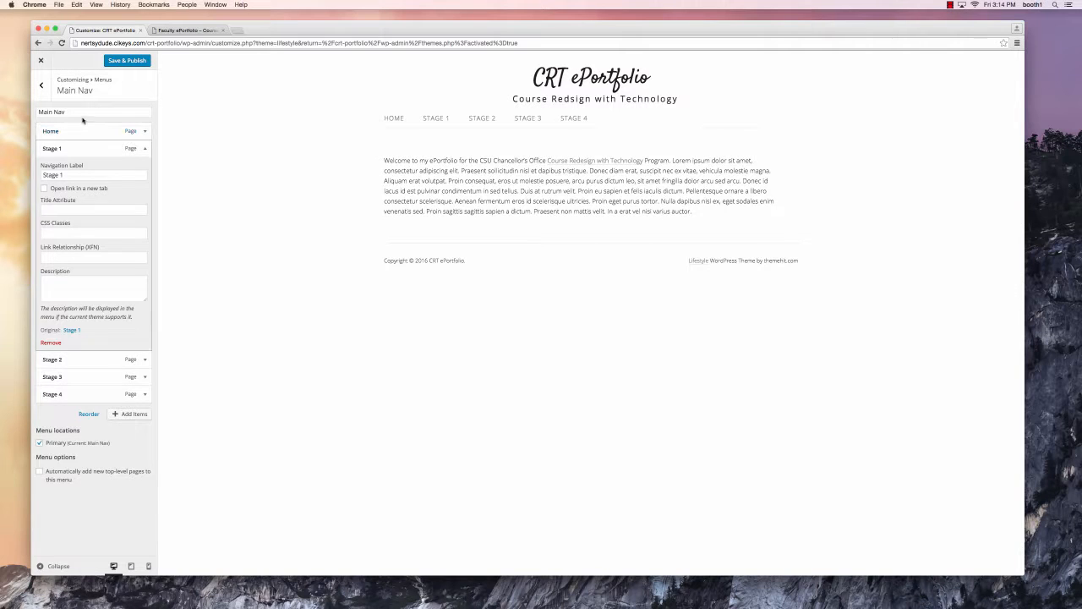
{"action": "left_click", "coordinate": [44, 93]}
- Return to the Customizer's main sections after briefly comparing with the Faculty ePortfolio site
{"action": "left_click", "coordinate": [43, 93]}
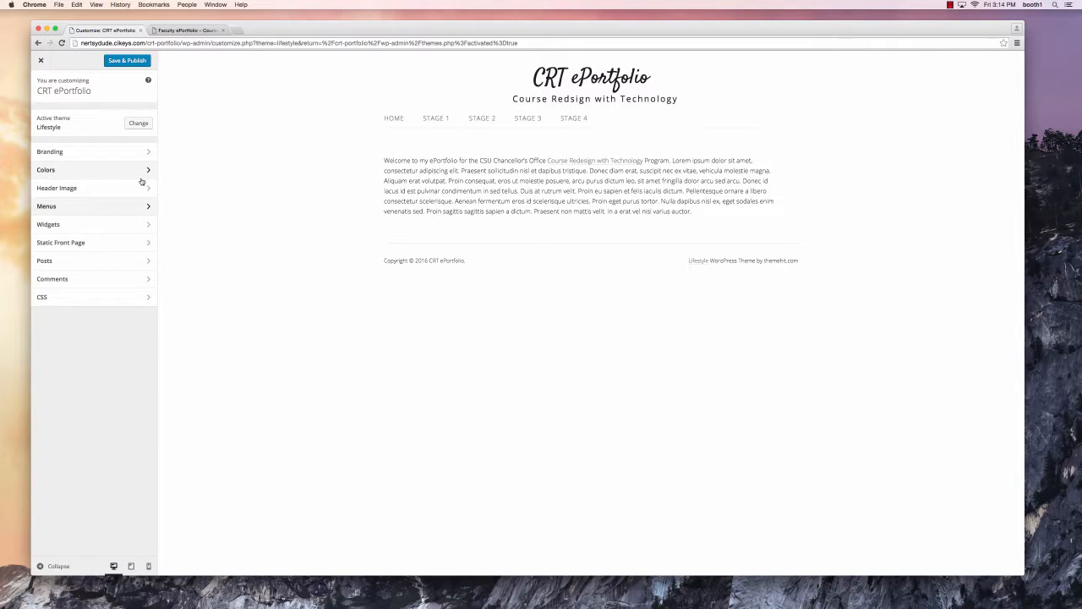
{"action": "left_click", "coordinate": [175, 32]}
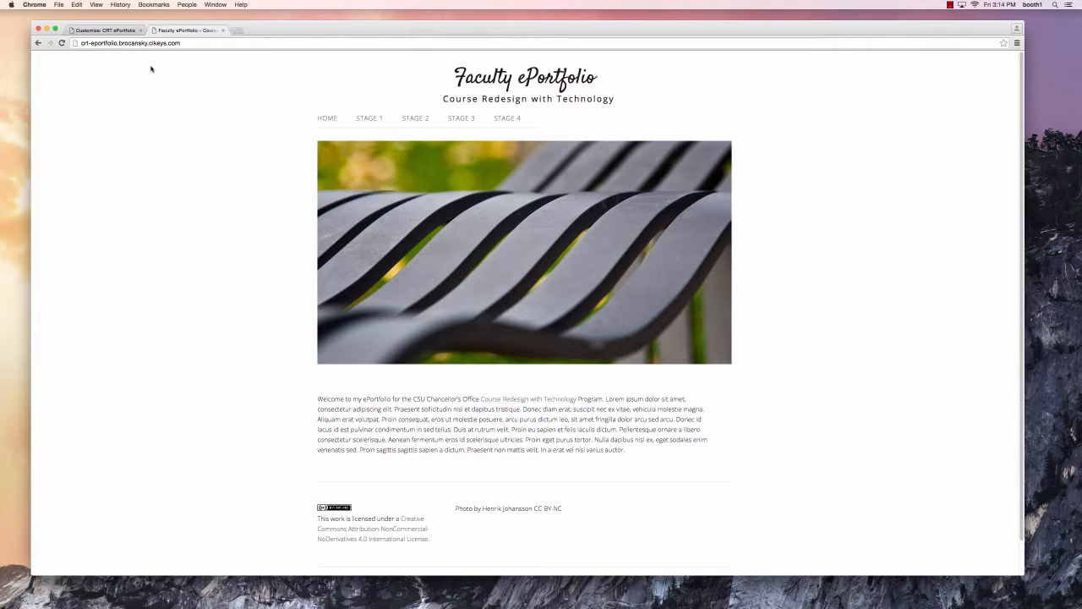
{"action": "left_click", "coordinate": [103, 32]}
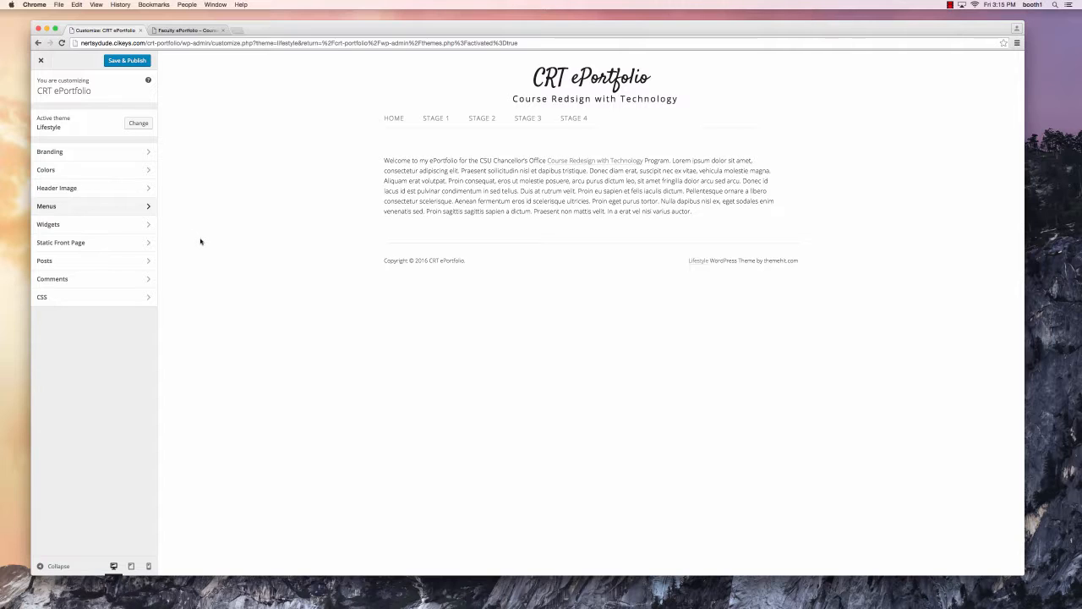
- Set the previously uploaded bench photo as the header image
{"action": "left_click", "coordinate": [70, 190]}
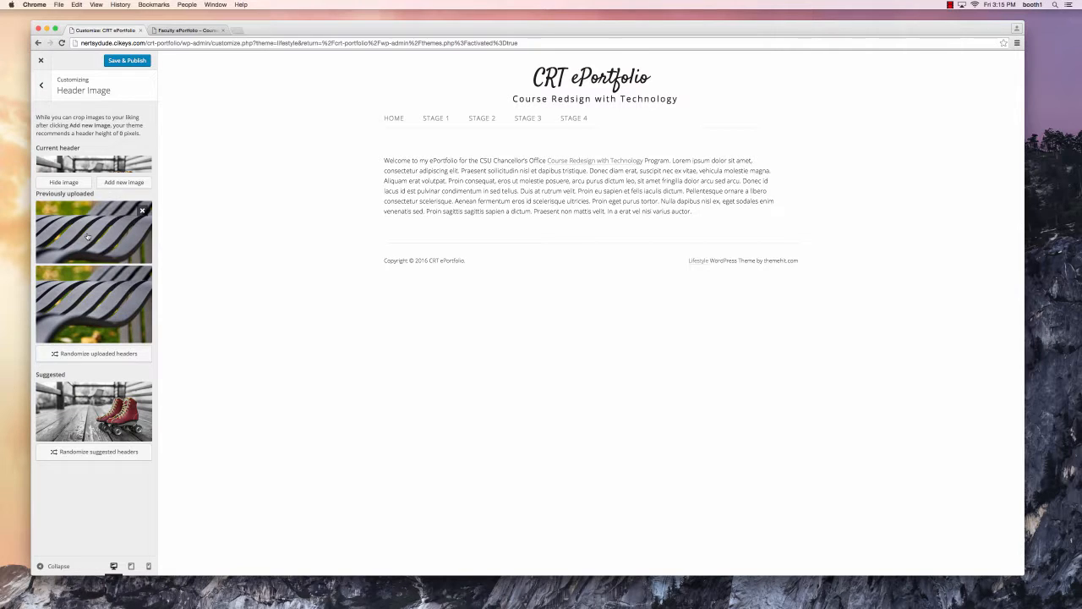
{"action": "left_click", "coordinate": [87, 236]}
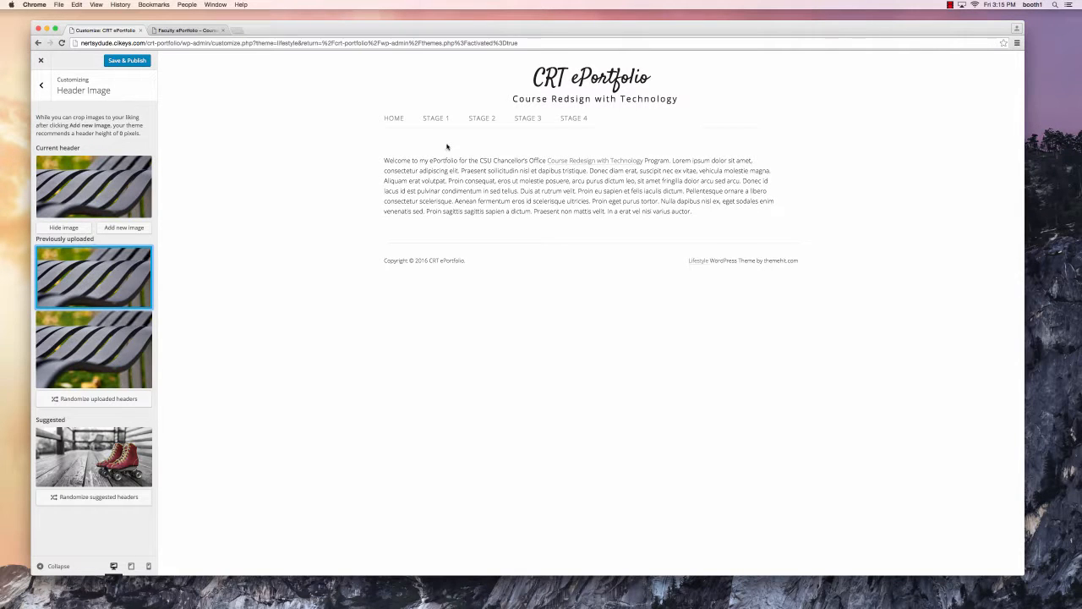
{"action": "left_click", "coordinate": [40, 89]}
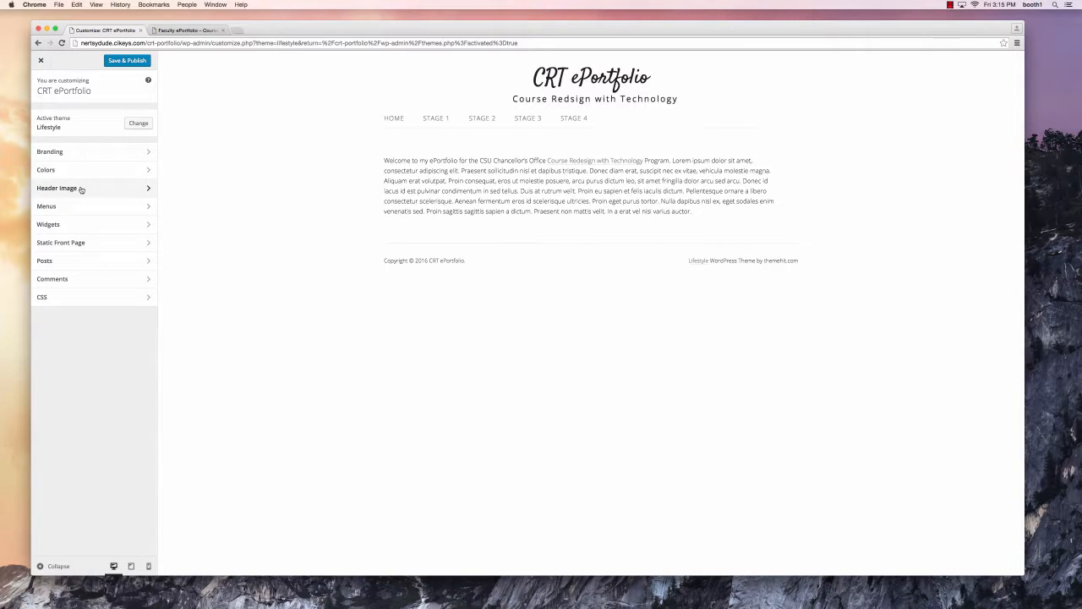
- Set the front page to the static page #651 (no title)
{"action": "left_click", "coordinate": [123, 244]}
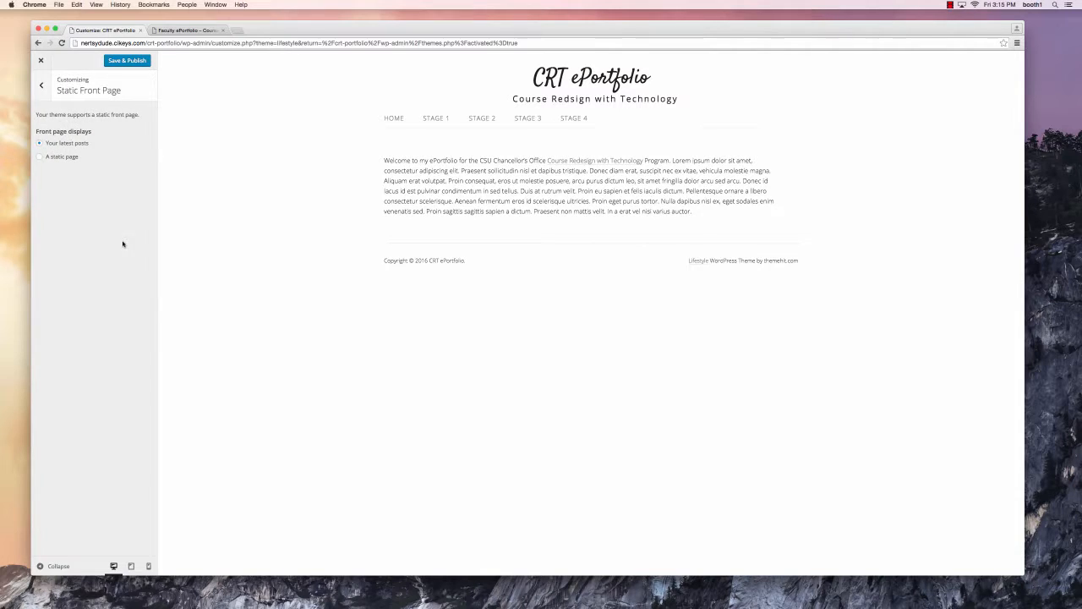
{"action": "left_click", "coordinate": [63, 158]}
{"action": "left_click", "coordinate": [90, 192]}
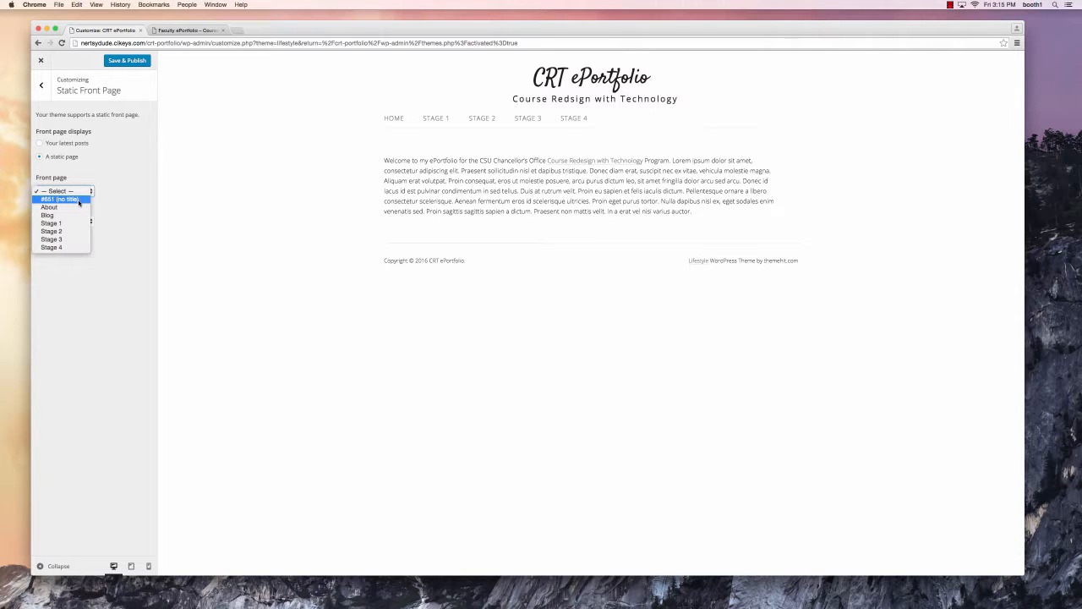
{"action": "left_click", "coordinate": [79, 199]}
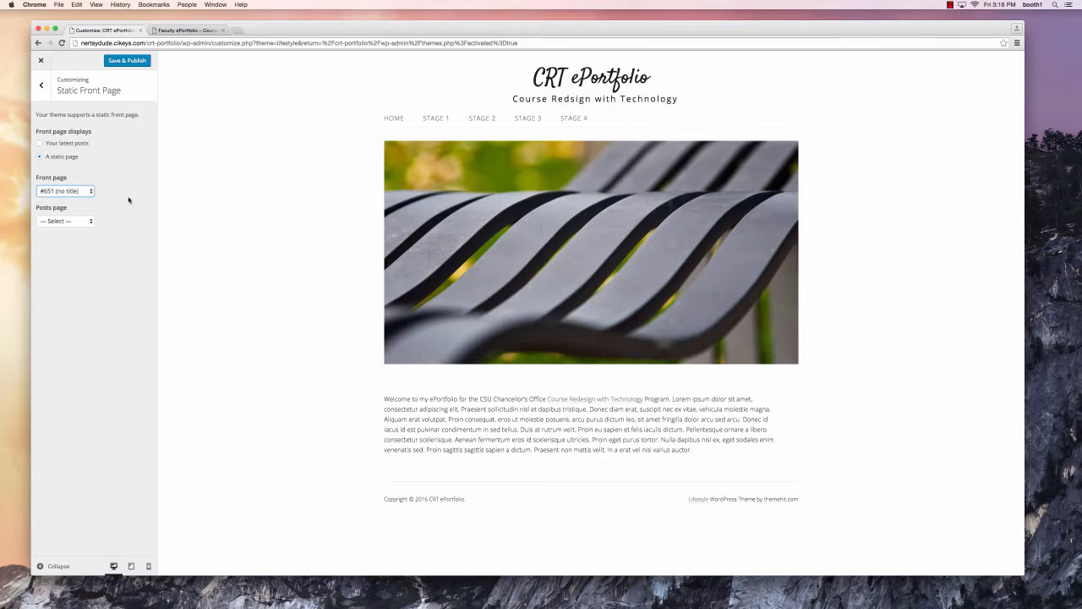
{"action": "left_click", "coordinate": [180, 31]}
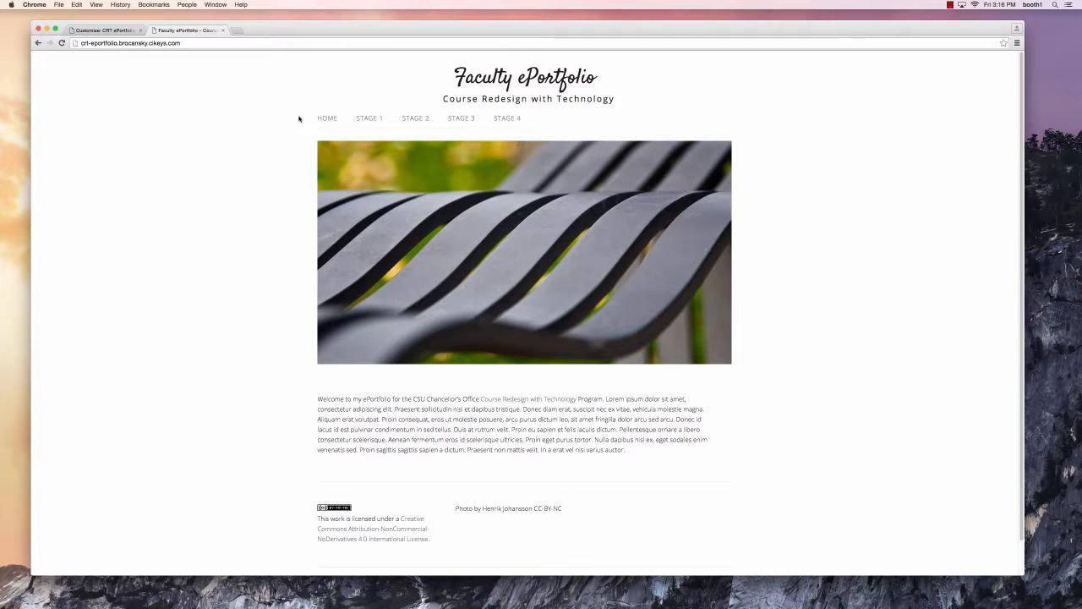
{"action": "left_click", "coordinate": [91, 33]}
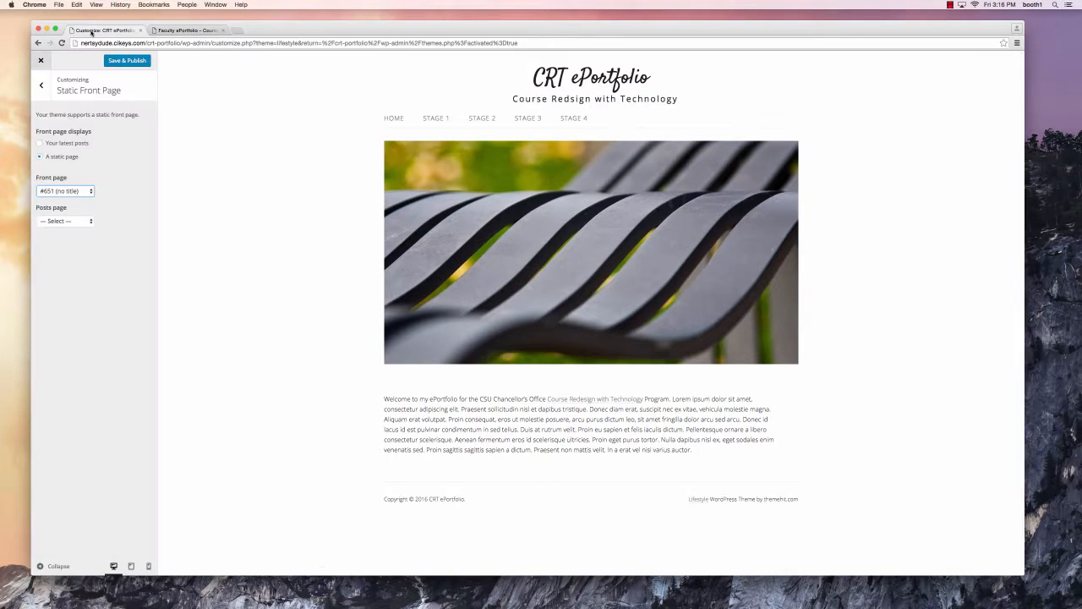
- Save & Publish the changes, close the Customizer, and open the live site in a new tab
{"action": "left_click", "coordinate": [132, 65]}
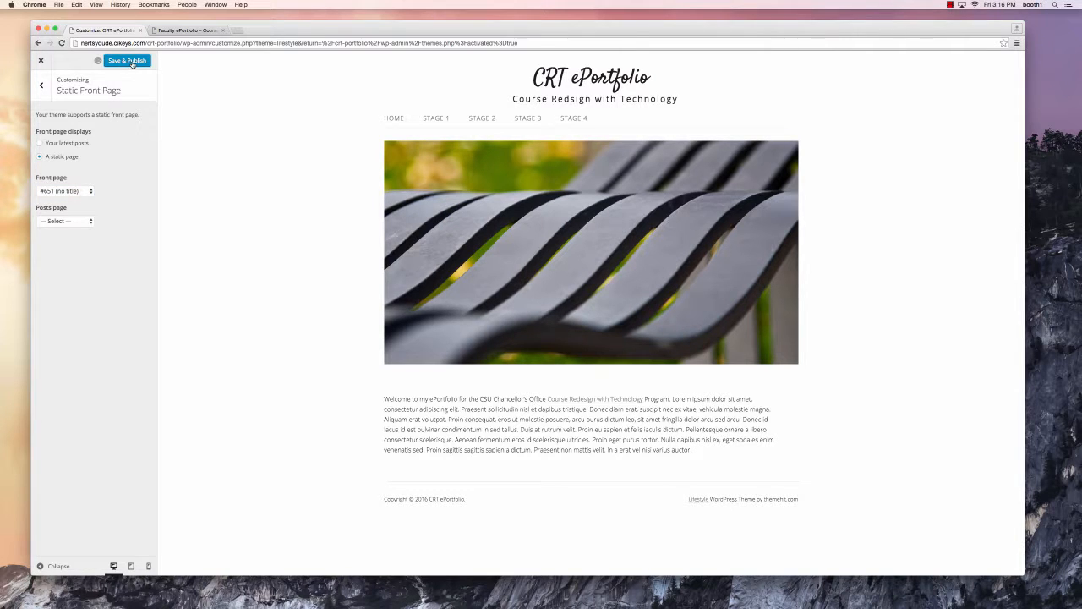
{"action": "left_click", "coordinate": [40, 60]}
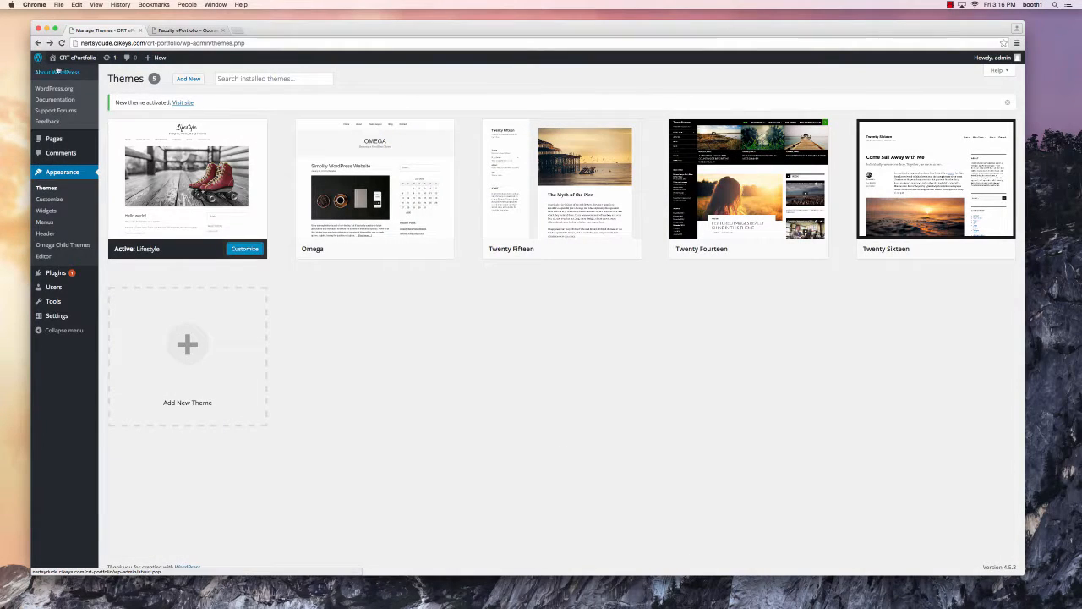
{"action": "left_click", "coordinate": [71, 59], "text": "super"}
- Compare the CRT ePortfolio Stage 1 page with the Faculty ePortfolio Stage 1 page, then return to Themes
{"action": "left_click", "coordinate": [173, 32]}
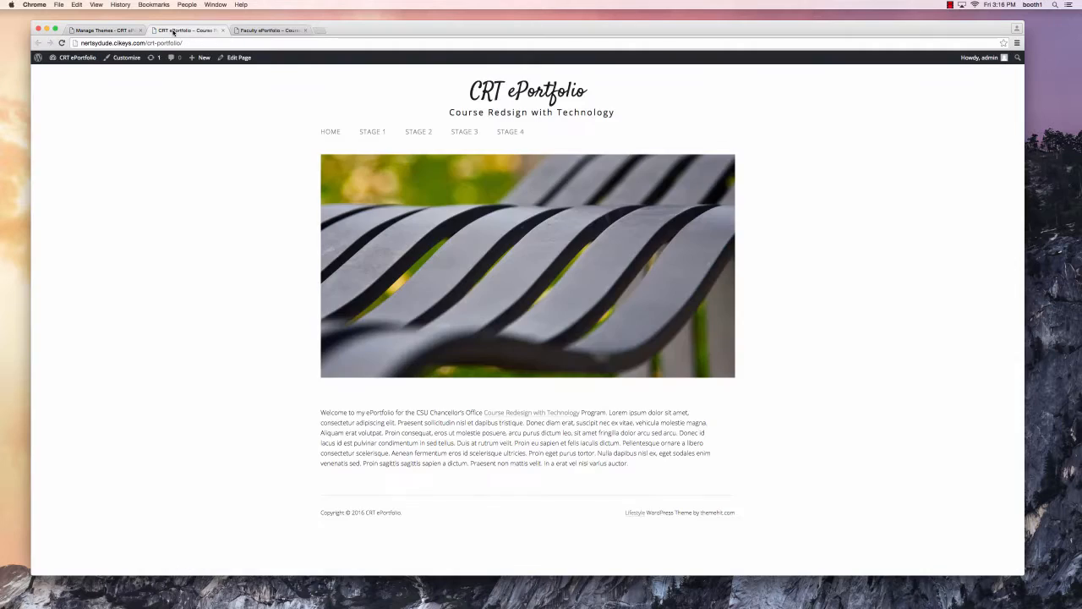
{"action": "left_click", "coordinate": [377, 143]}
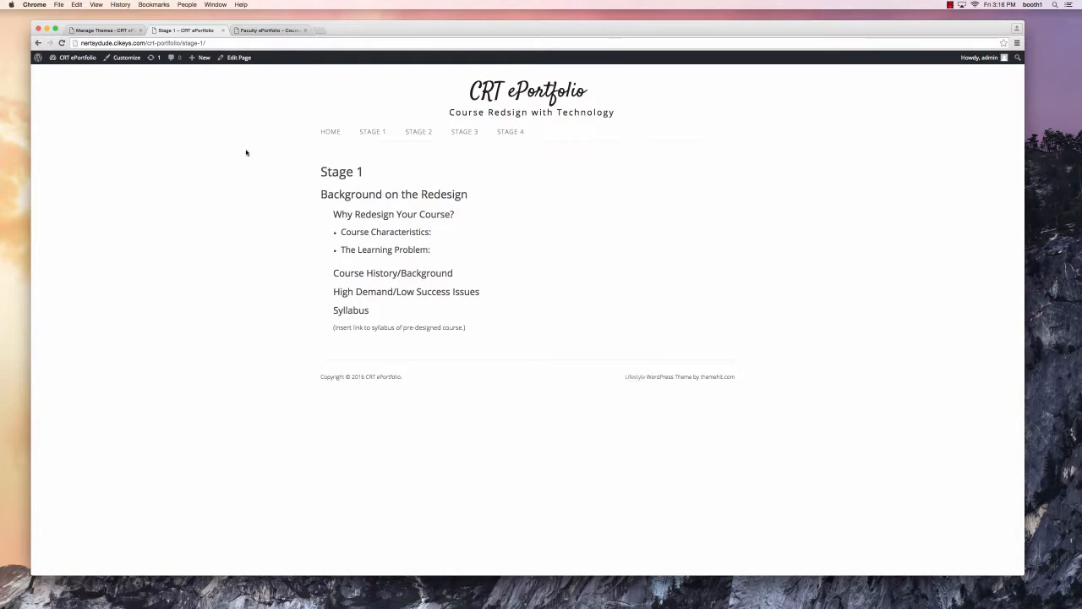
{"action": "left_click", "coordinate": [271, 34]}
{"action": "left_click", "coordinate": [374, 121]}
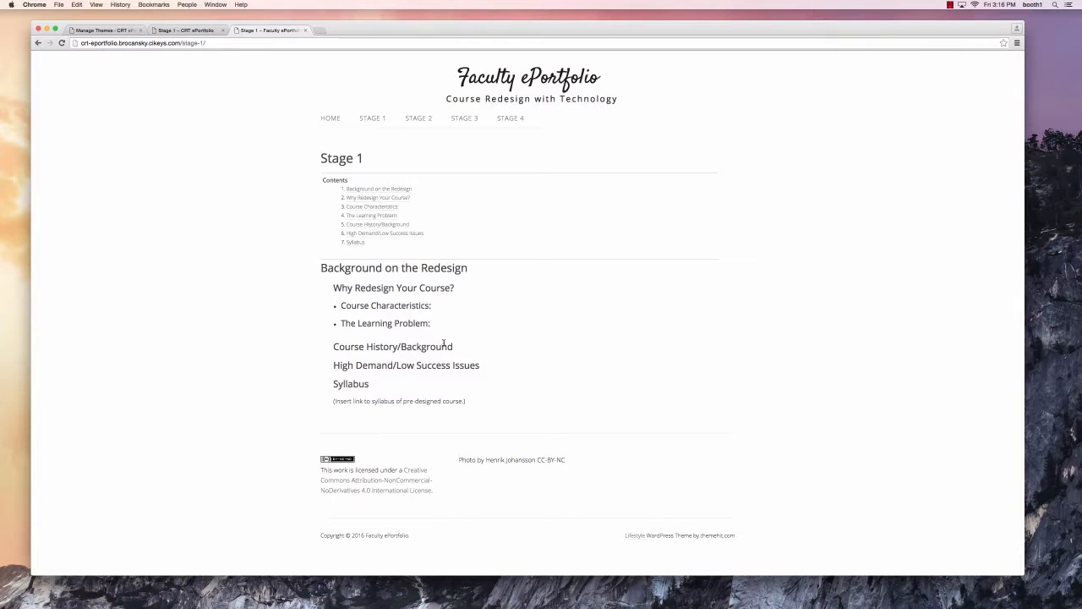
{"action": "left_click", "coordinate": [191, 34]}
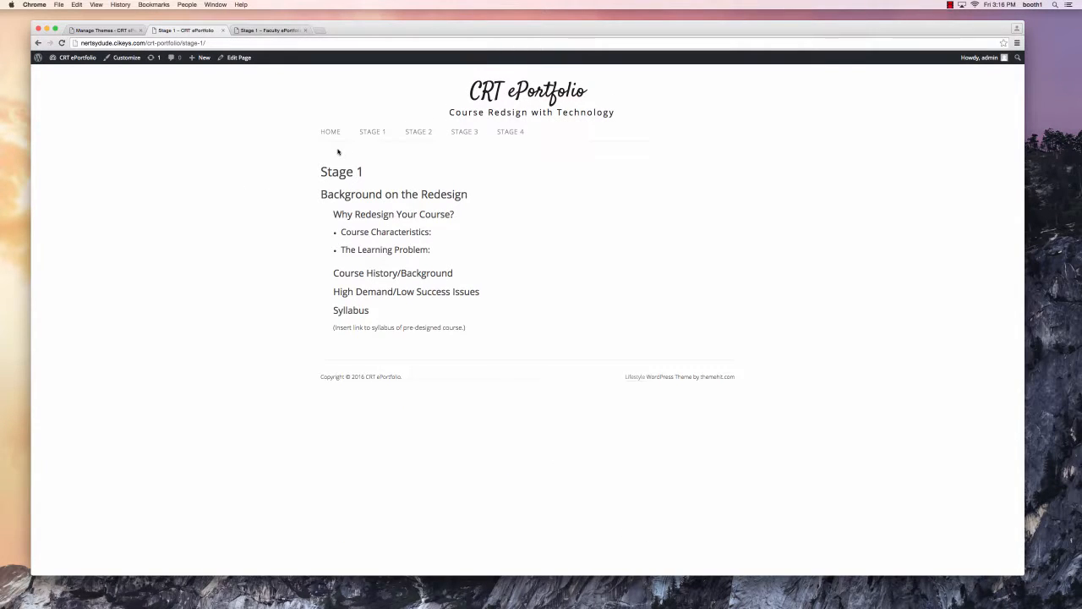
{"action": "left_click", "coordinate": [106, 31]}
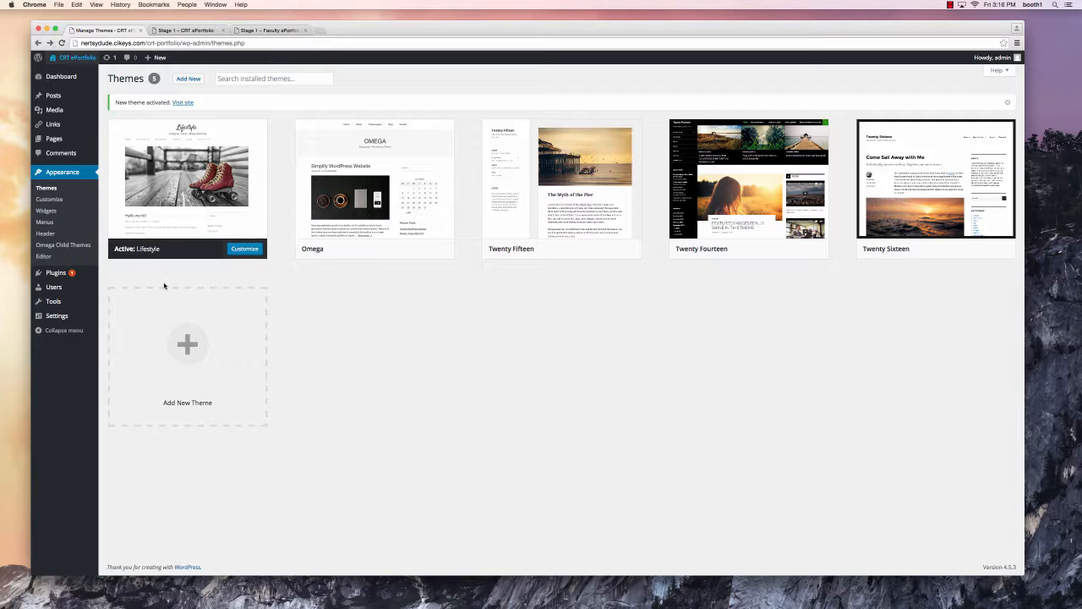
{"action": "mouse_move", "coordinate": [52, 279]}
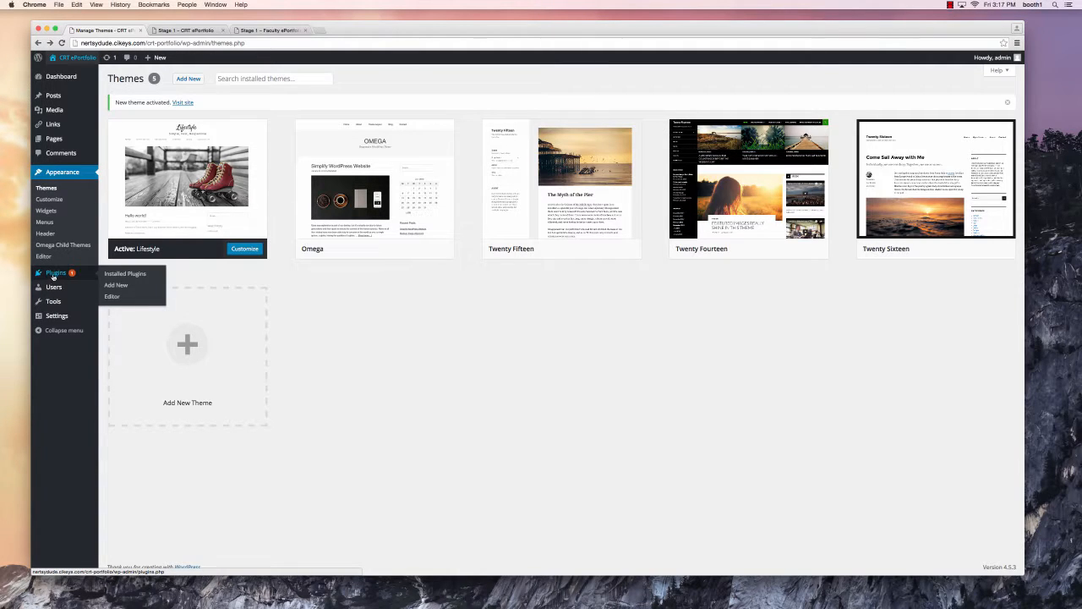
- Search for, install and activate the Better Anchor Links plugin, then view the CRT Stage 1 page
{"action": "left_click", "coordinate": [121, 286]}
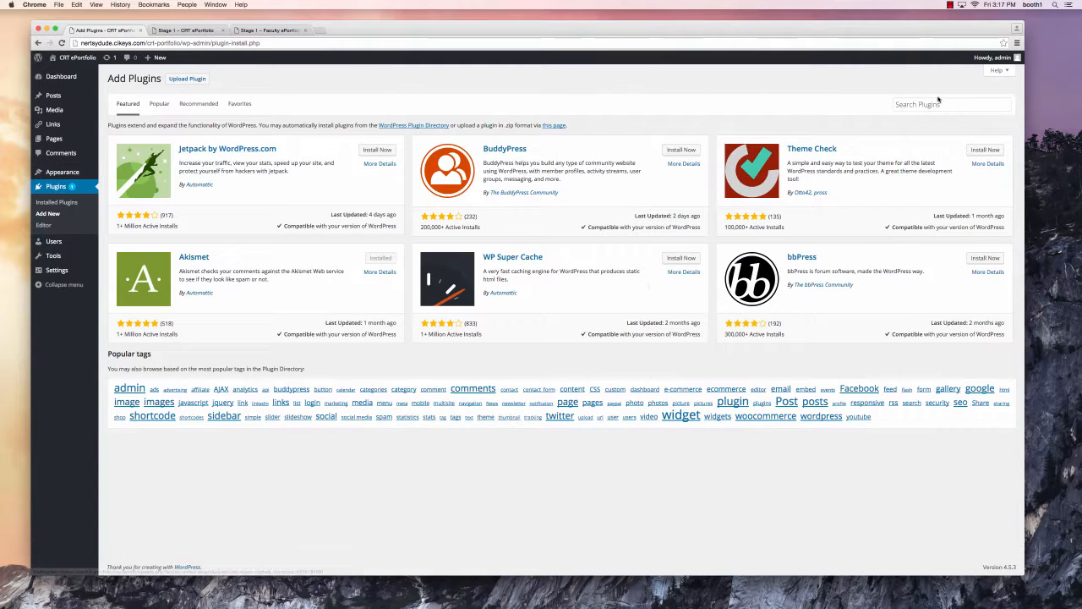
{"action": "left_click", "coordinate": [938, 105]}
{"action": "type", "text": "better anchor links"}
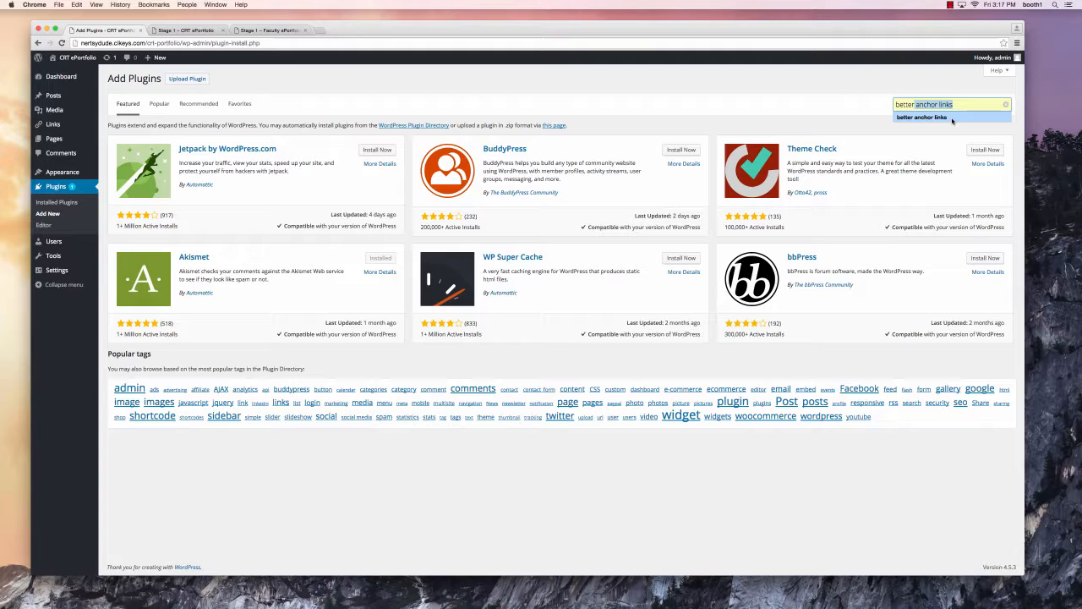
{"action": "left_click", "coordinate": [957, 117]}
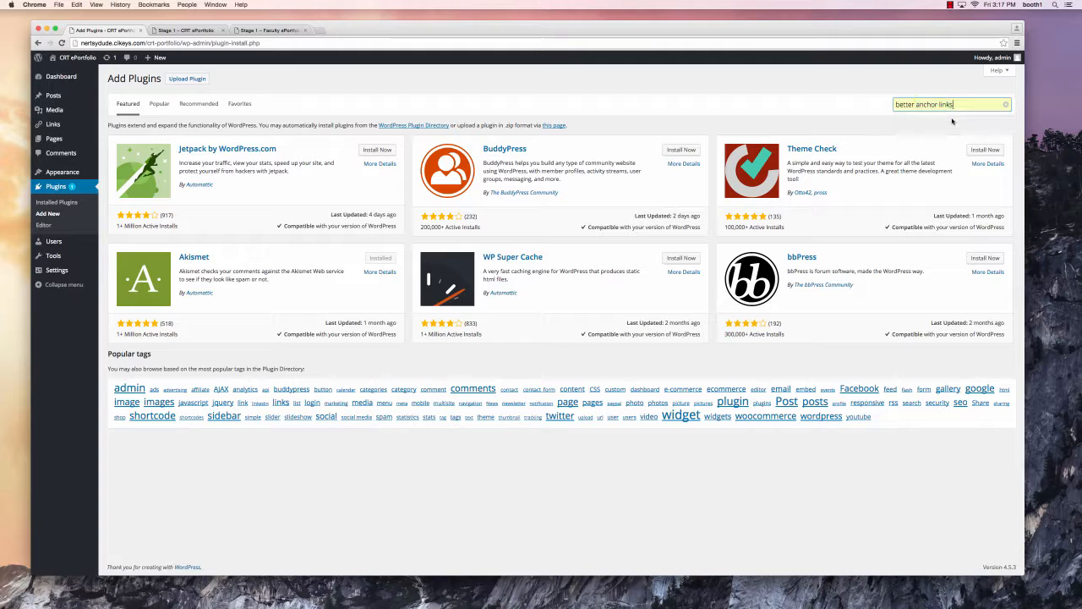
{"action": "key", "text": "Return"}
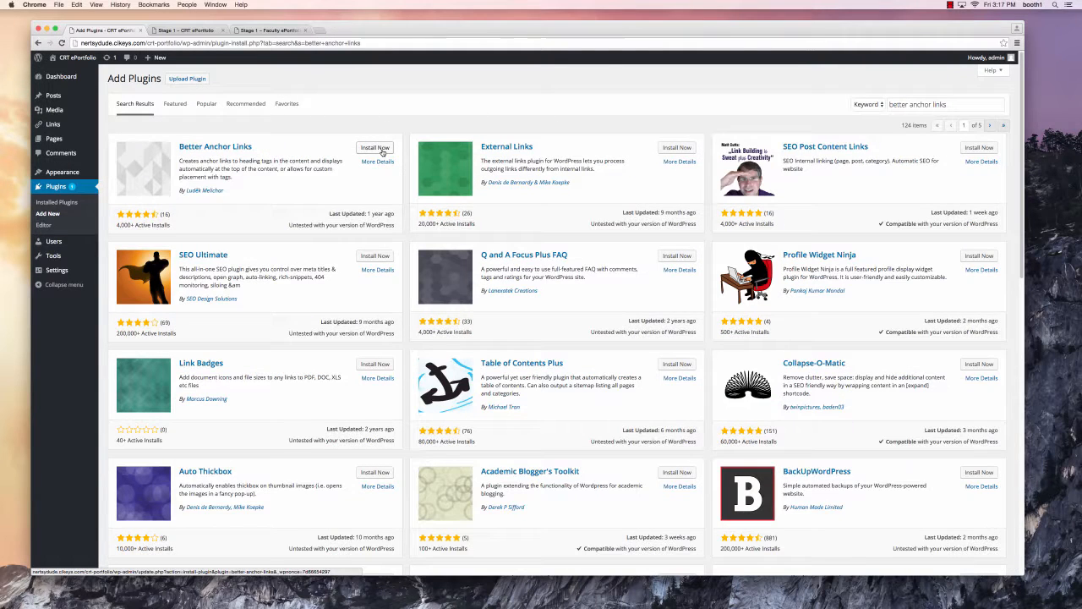
{"action": "left_click", "coordinate": [374, 148]}
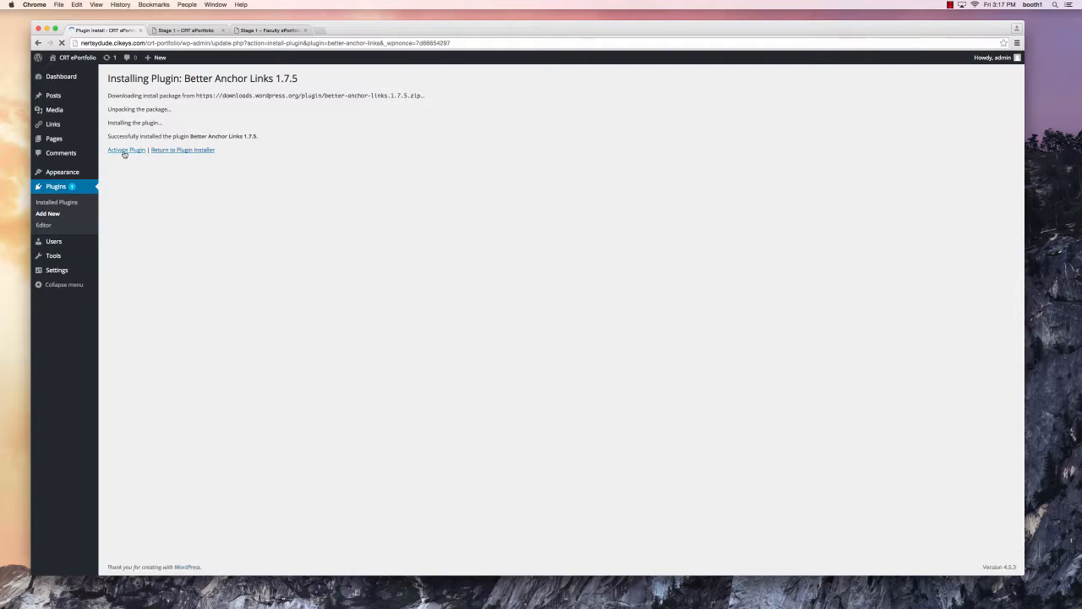
{"action": "left_click", "coordinate": [126, 149]}
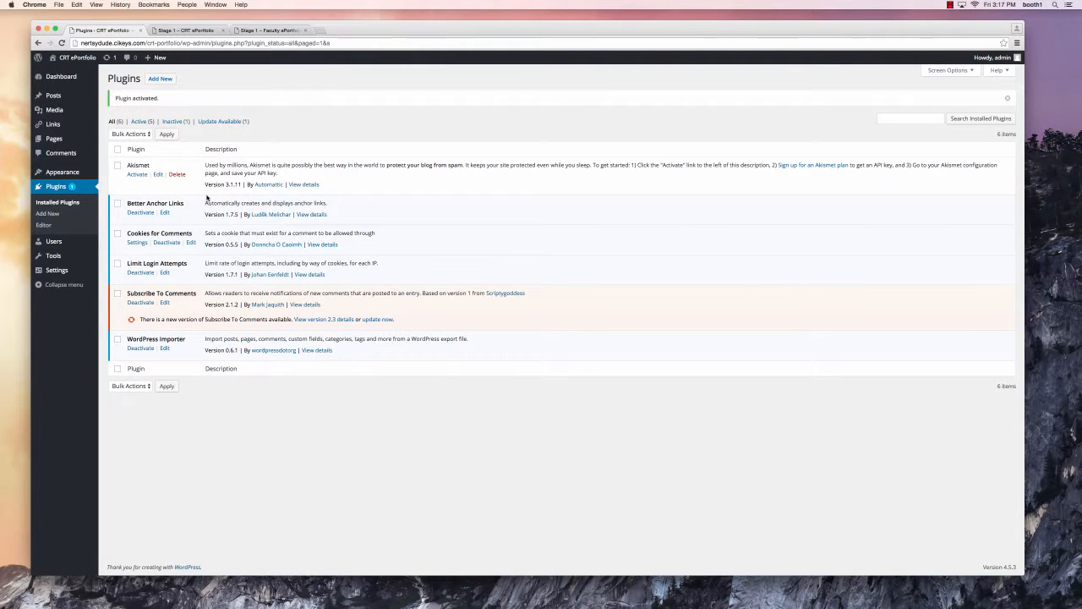
{"action": "left_click", "coordinate": [184, 29]}
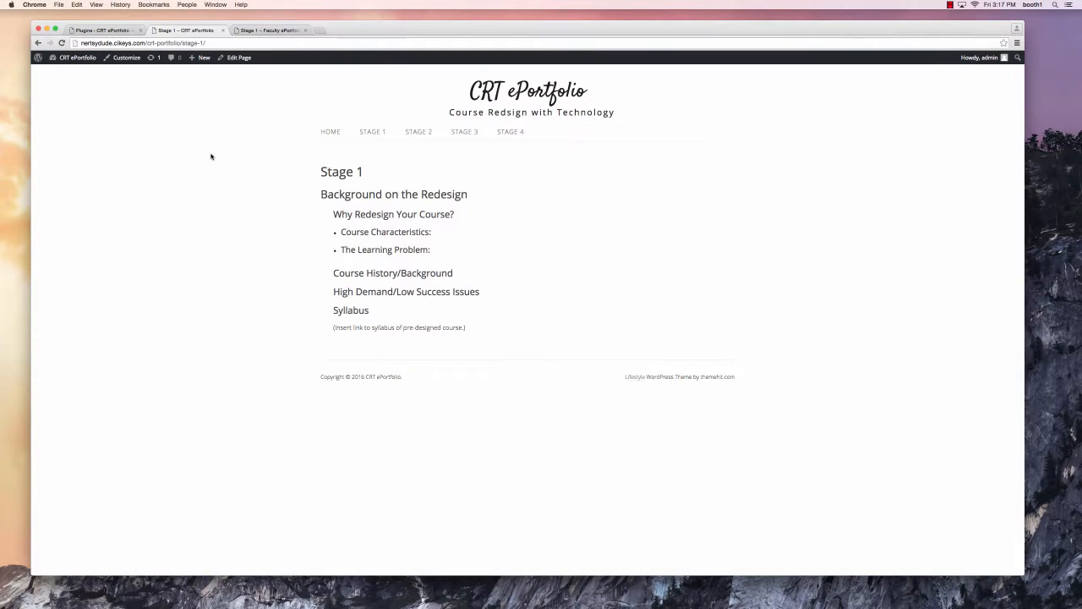
- Check the new Contents lists on the reloaded Stage 1 and Stage 2 pages, then return to Plugins
{"action": "key", "text": "super+r"}
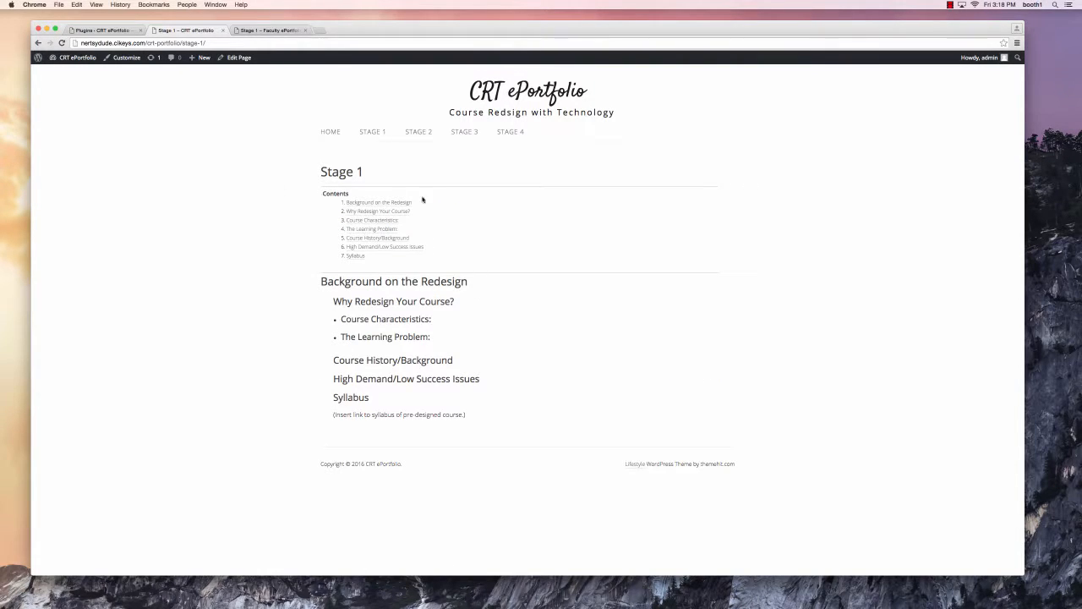
{"action": "left_click", "coordinate": [419, 135]}
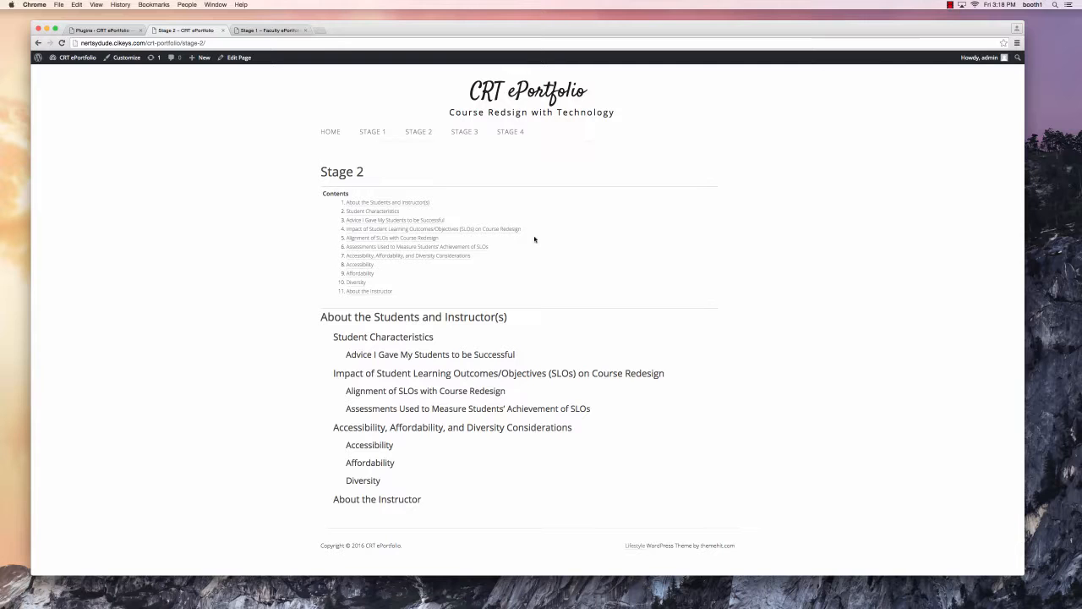
{"action": "left_click", "coordinate": [333, 133]}
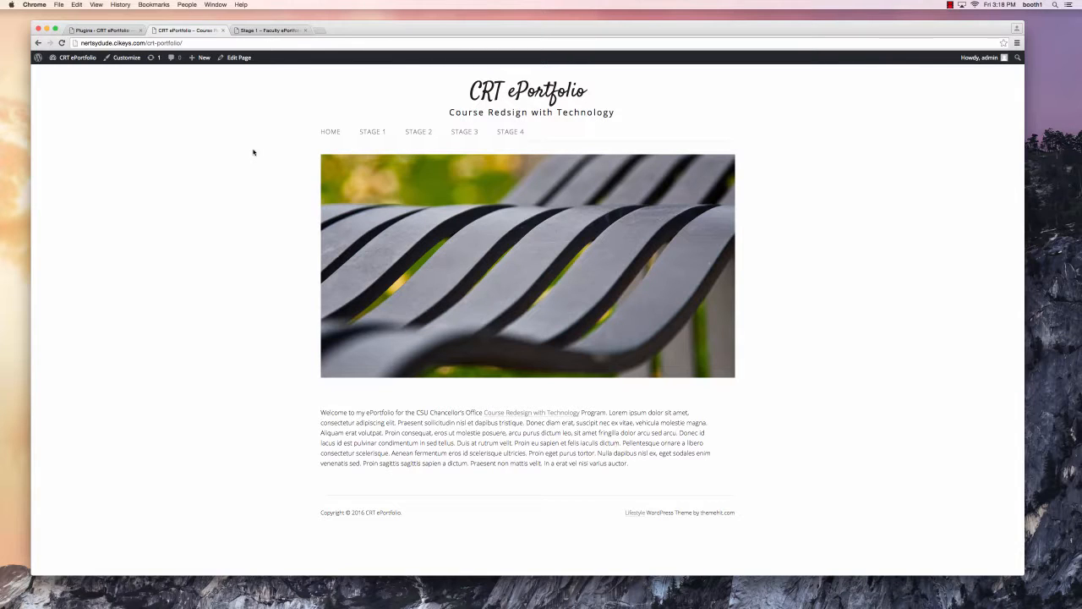
{"action": "left_click", "coordinate": [108, 30]}
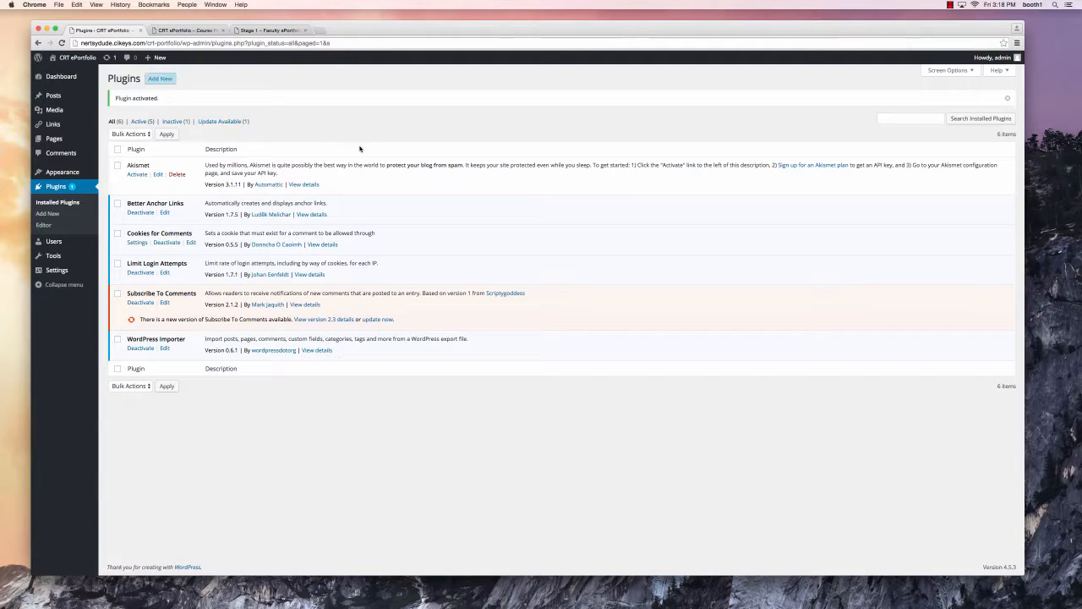